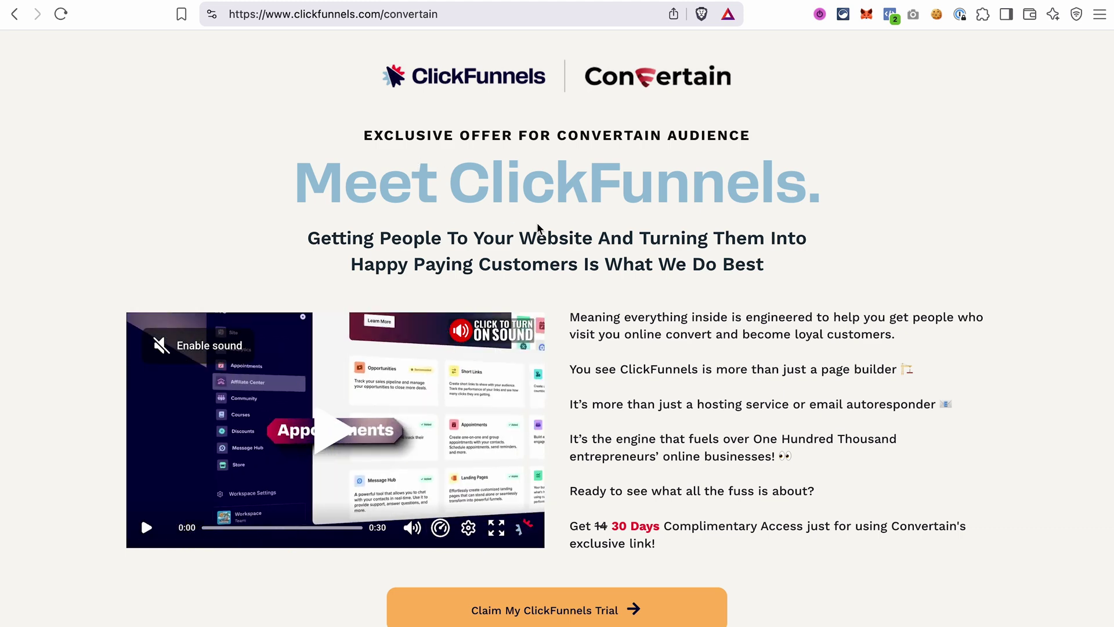
{"action": "left_click", "coordinate": [592, 610]}
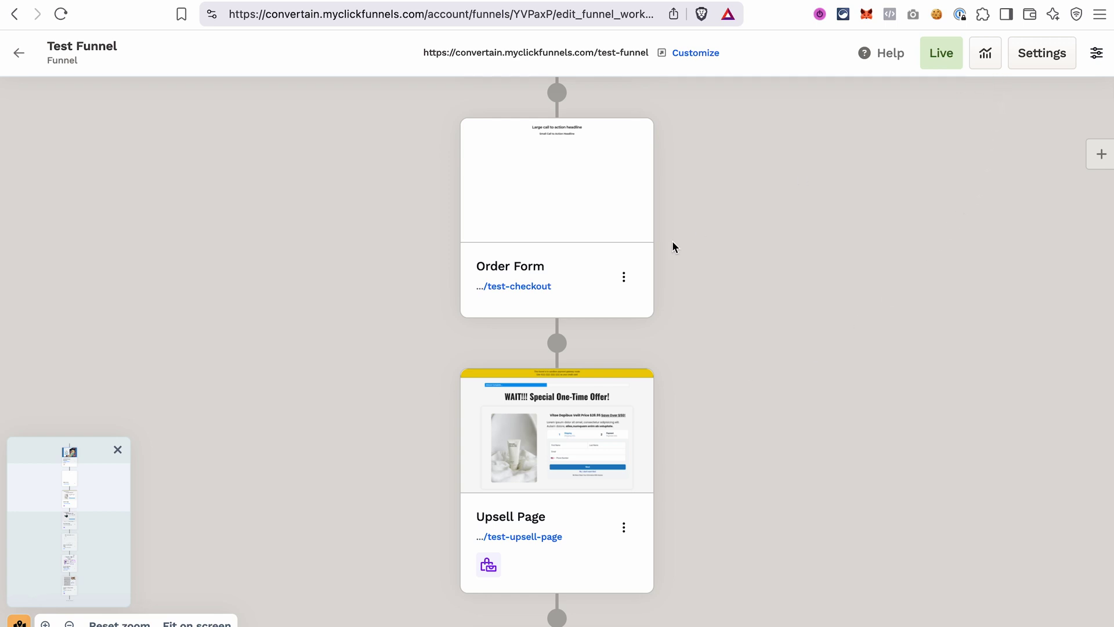
- Attach the existing product Main Product to the funnel's Order Form page
{"action": "left_click", "coordinate": [624, 280]}
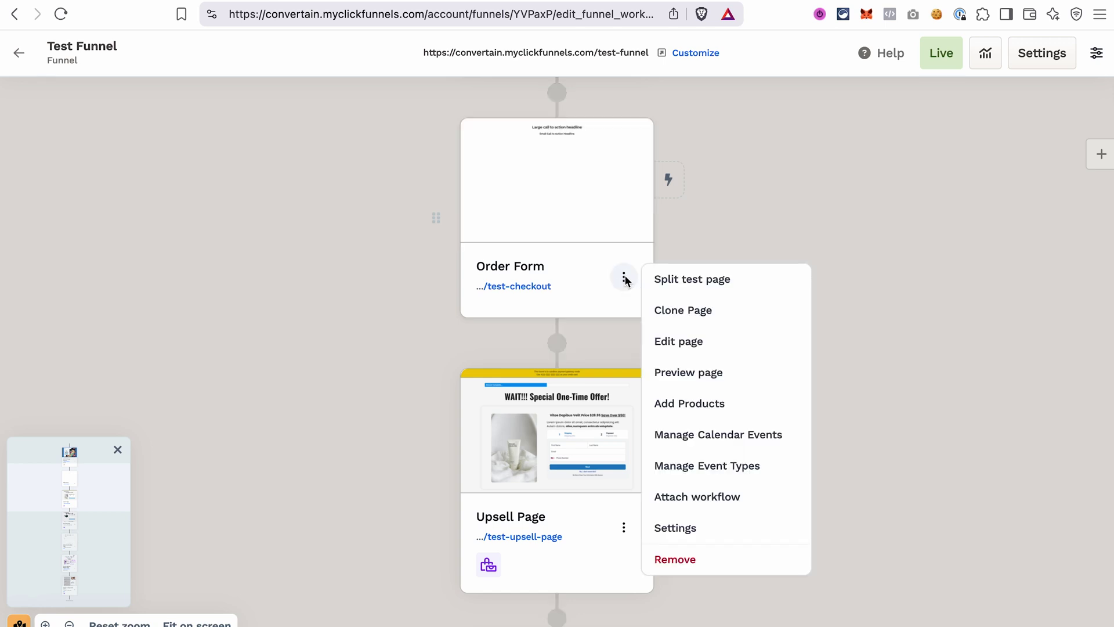
{"action": "left_click", "coordinate": [712, 408]}
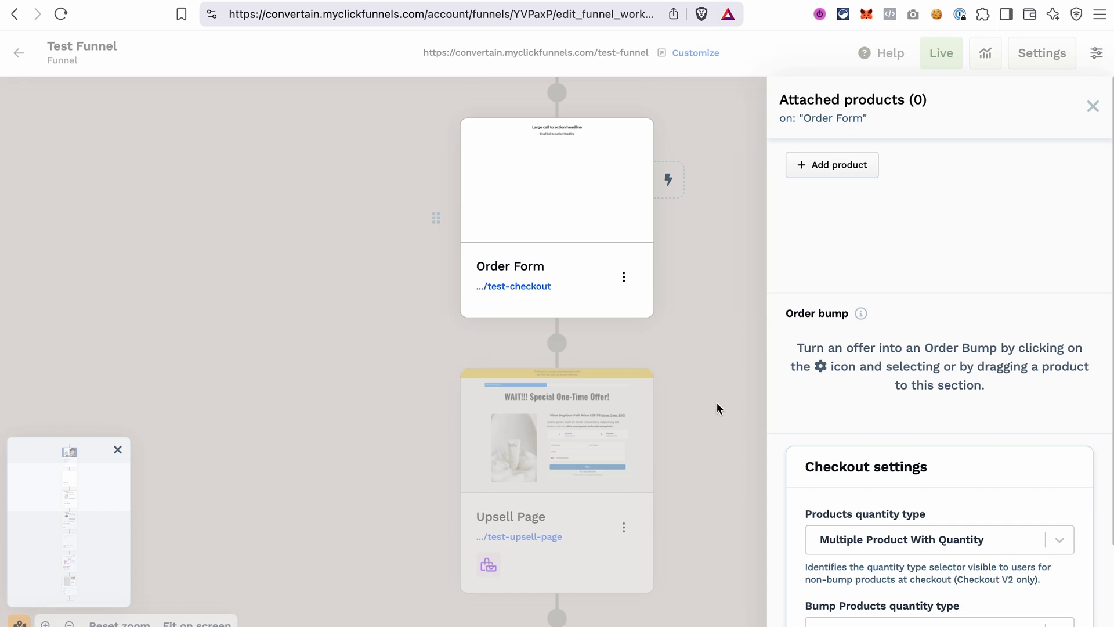
{"action": "left_click", "coordinate": [832, 166]}
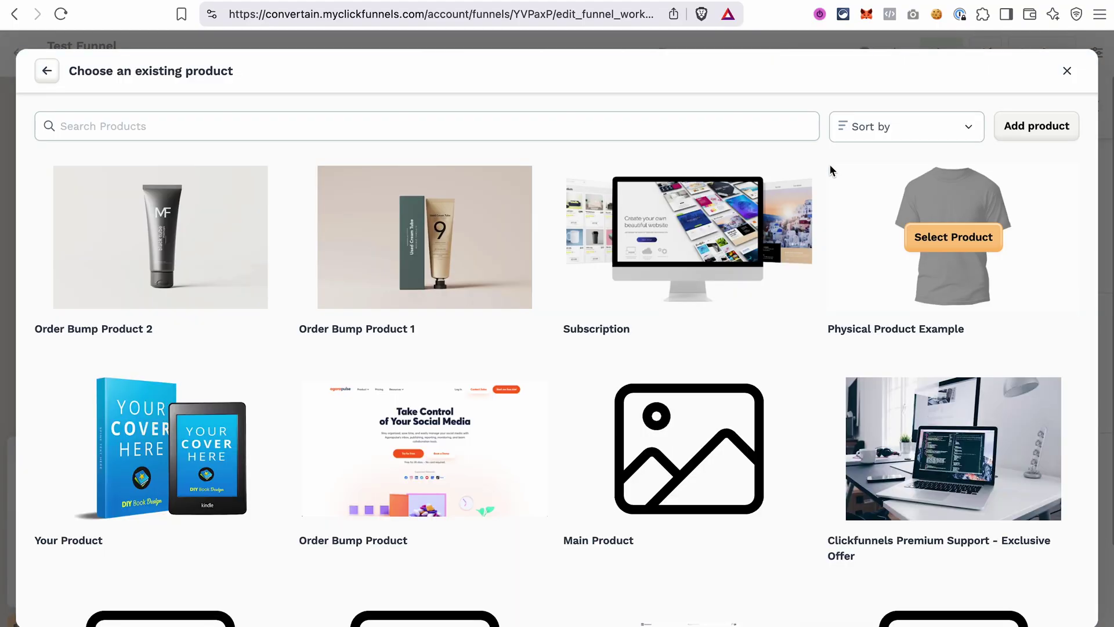
{"action": "mouse_move", "coordinate": [722, 449]}
{"action": "left_click", "coordinate": [666, 454]}
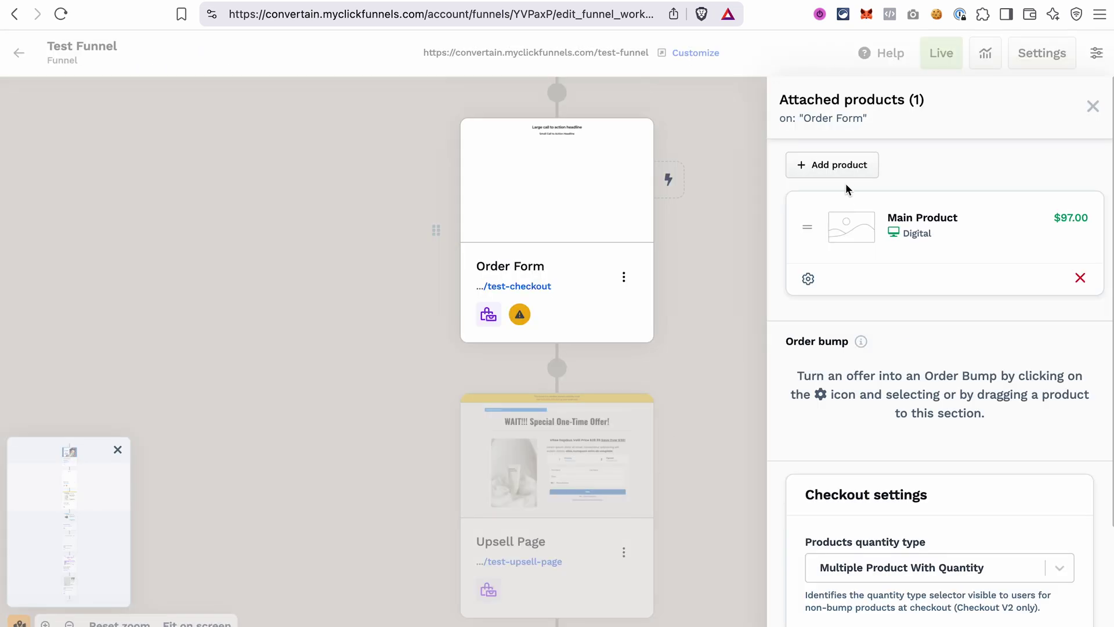
- Attach Order Bump Product 1 to the Order Form page and move it into the Order bump section
{"action": "left_click", "coordinate": [844, 167]}
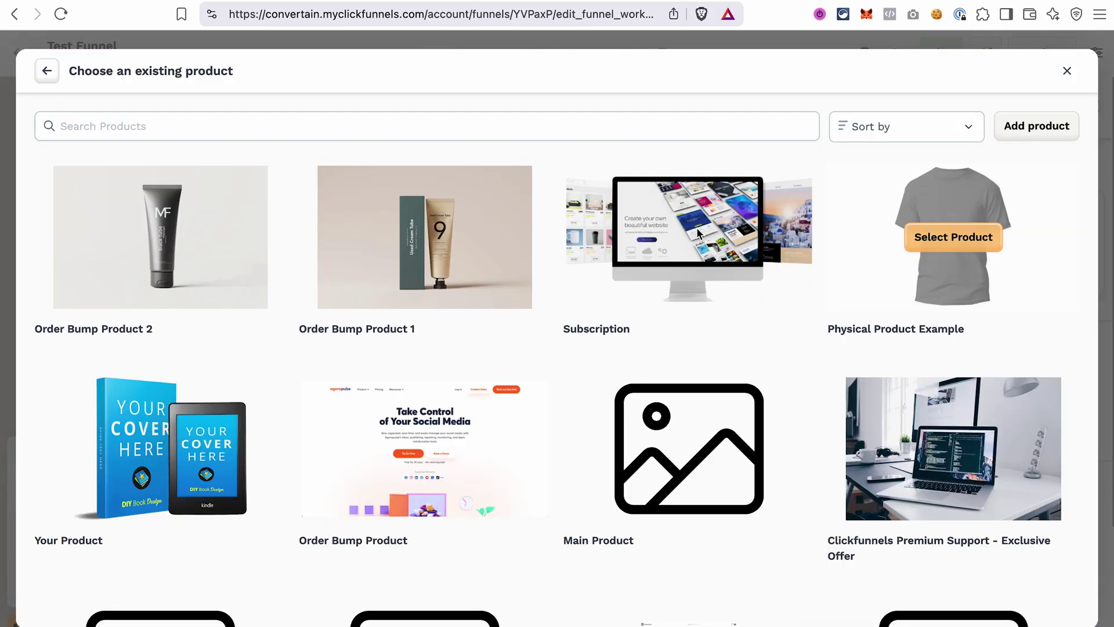
{"action": "mouse_move", "coordinate": [439, 253]}
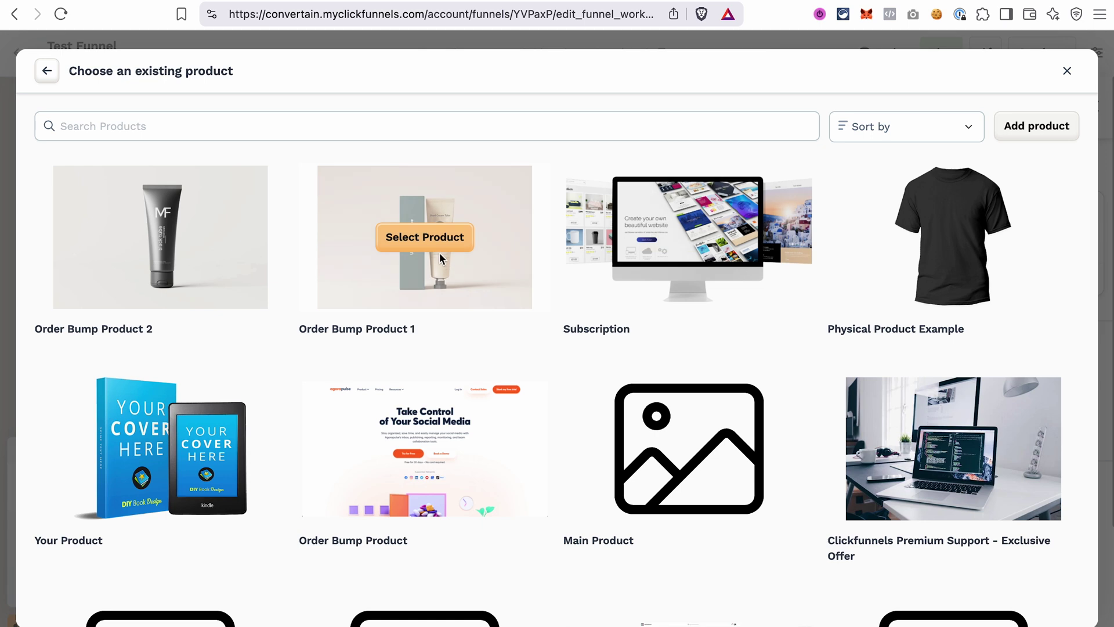
{"action": "left_click", "coordinate": [438, 239]}
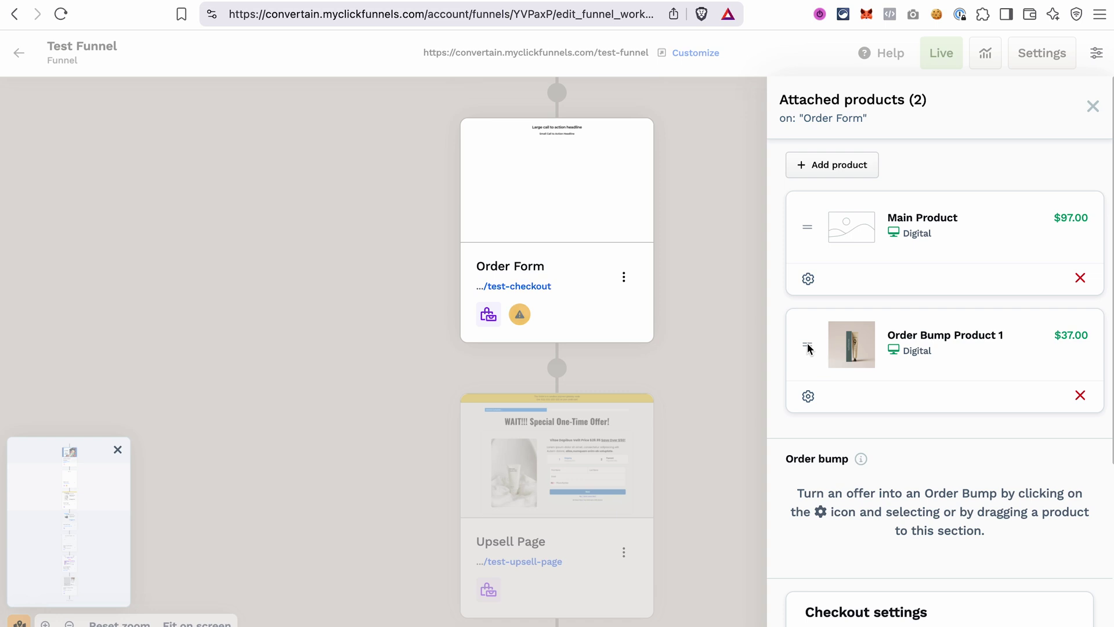
{"action": "left_click_drag", "start_coordinate": [808, 347], "coordinate": [799, 500]}
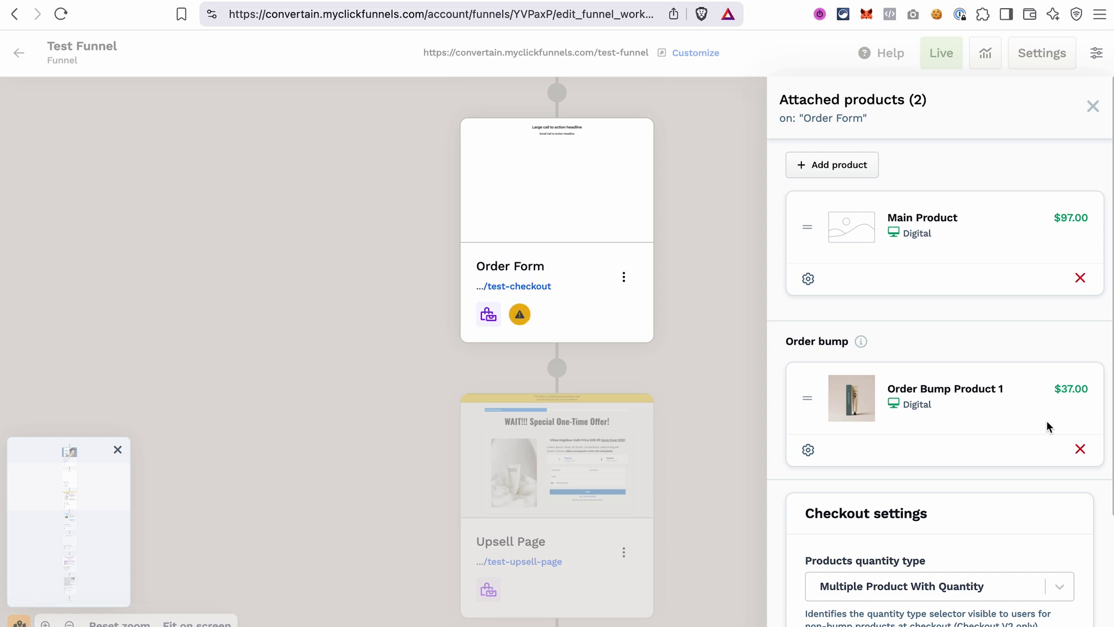
- Set the Order Form's Products quantity type to Single Product, keep Single Product for bump products, and update the checkout settings
{"action": "scroll", "coordinate": [1046, 421], "scroll_direction": "down", "scroll_amount": 5}
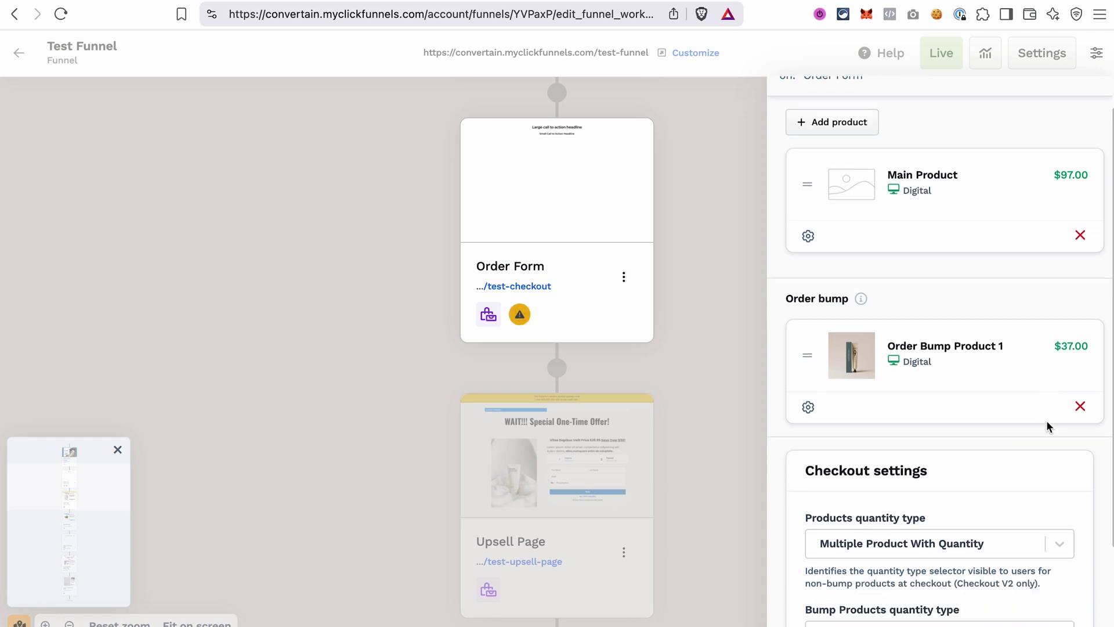
{"action": "scroll", "coordinate": [1046, 420], "scroll_direction": "down", "scroll_amount": 1}
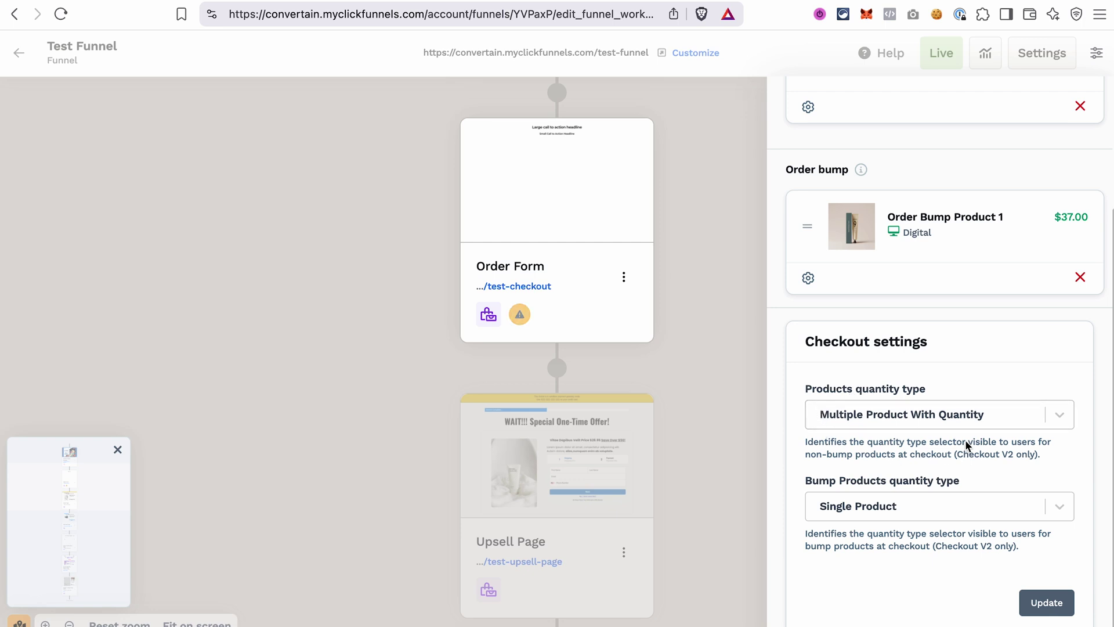
{"action": "left_click", "coordinate": [1063, 414]}
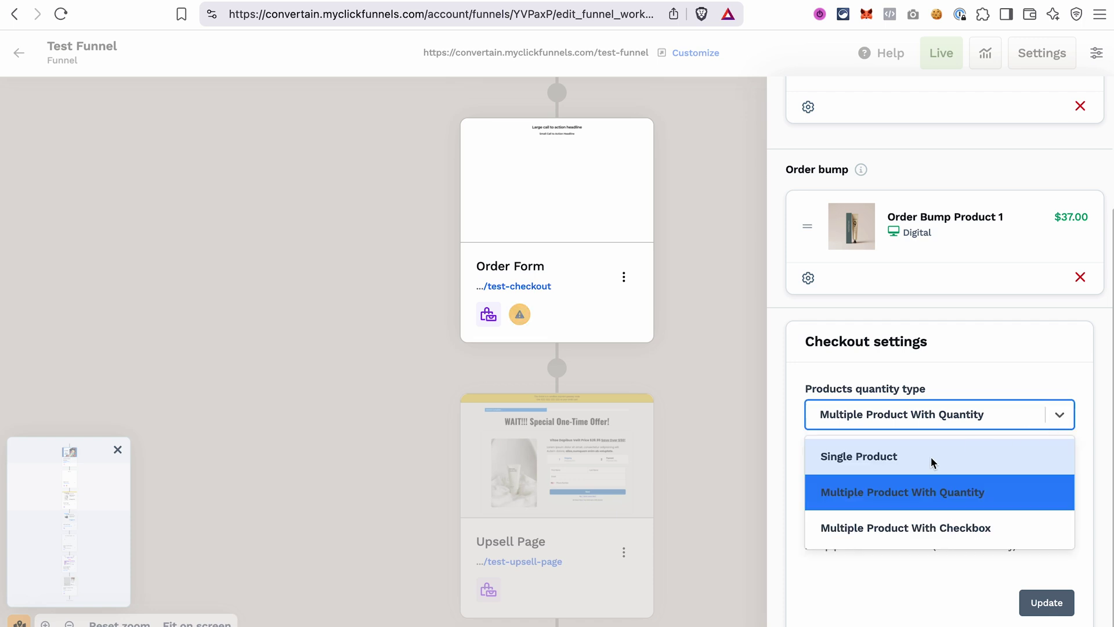
{"action": "left_click", "coordinate": [909, 457]}
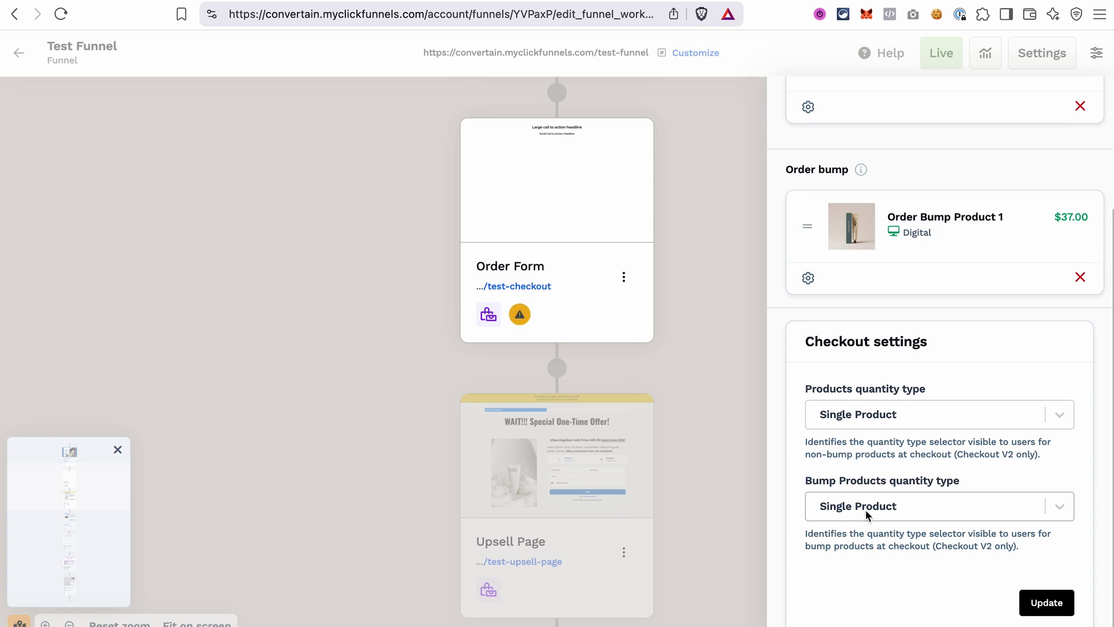
{"action": "left_click", "coordinate": [1057, 507]}
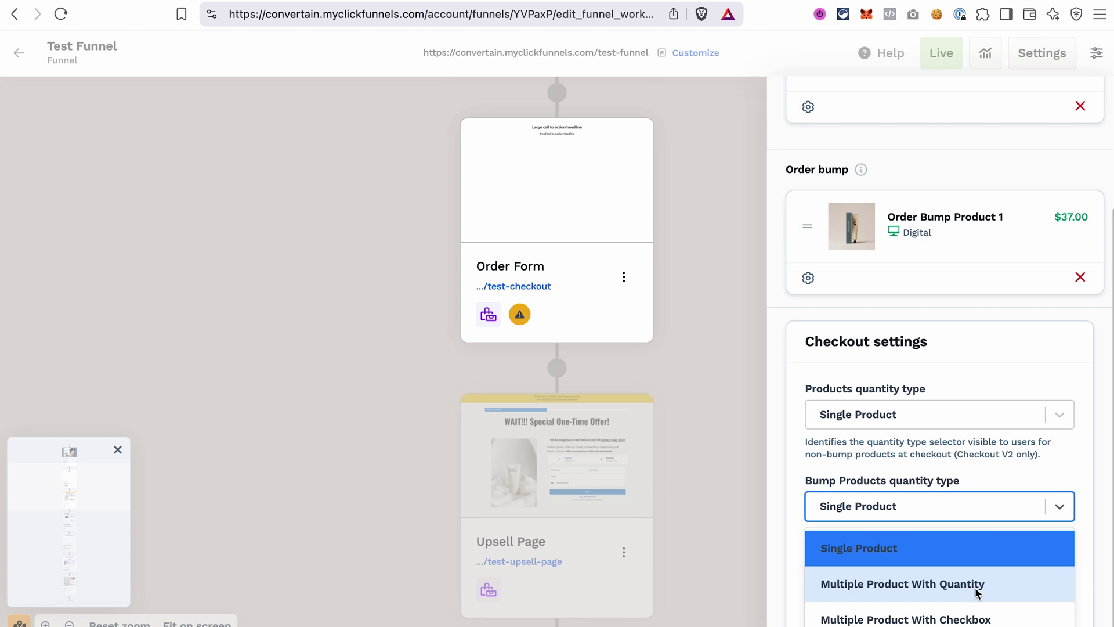
{"action": "left_click", "coordinate": [977, 477]}
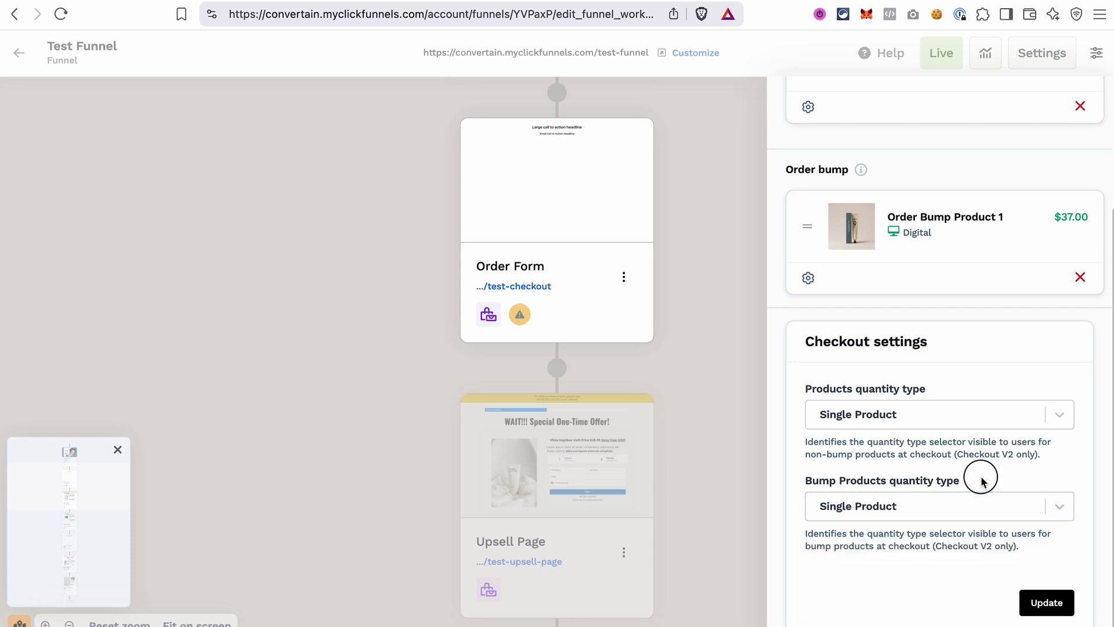
{"action": "left_click", "coordinate": [1045, 605]}
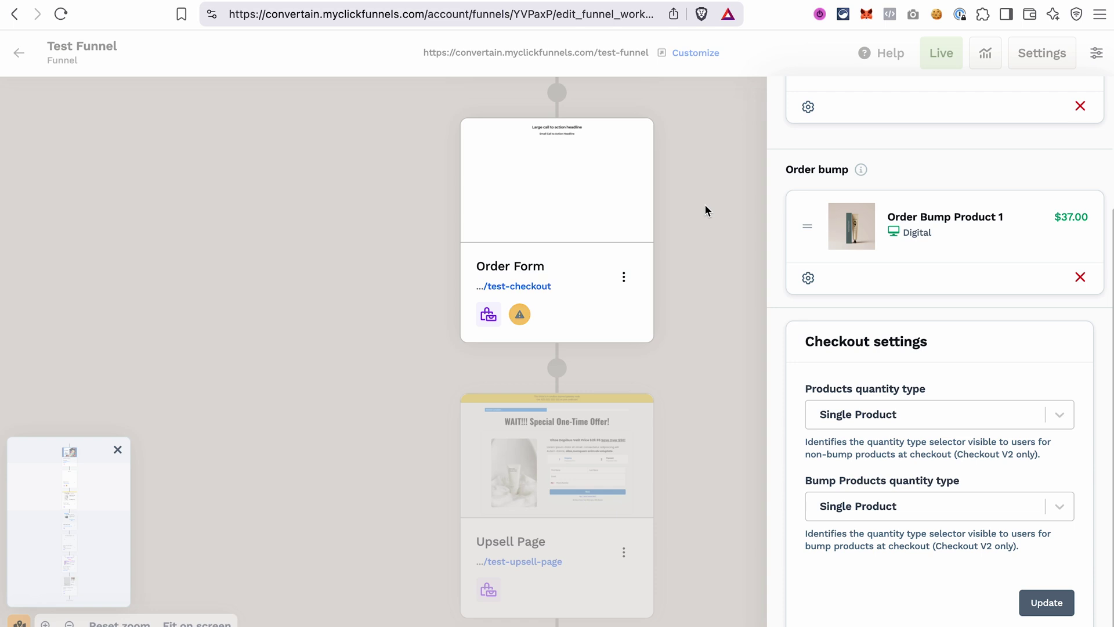
{"action": "left_click", "coordinate": [704, 204]}
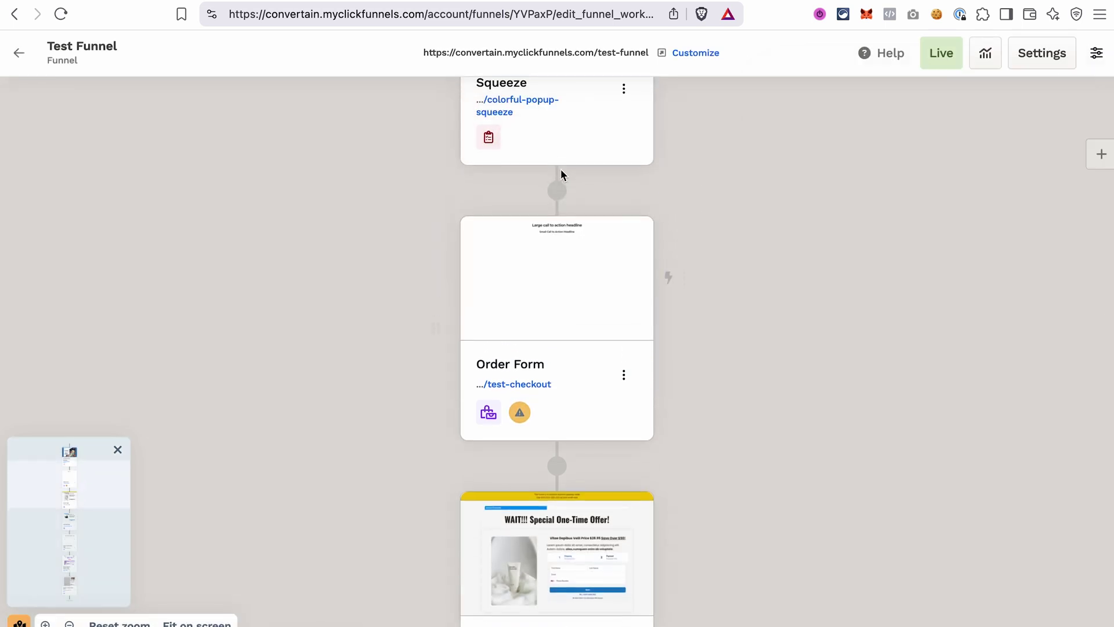
- Open the Order Form page in the page editor and add a Checkout element to its empty row
{"action": "left_click", "coordinate": [570, 260]}
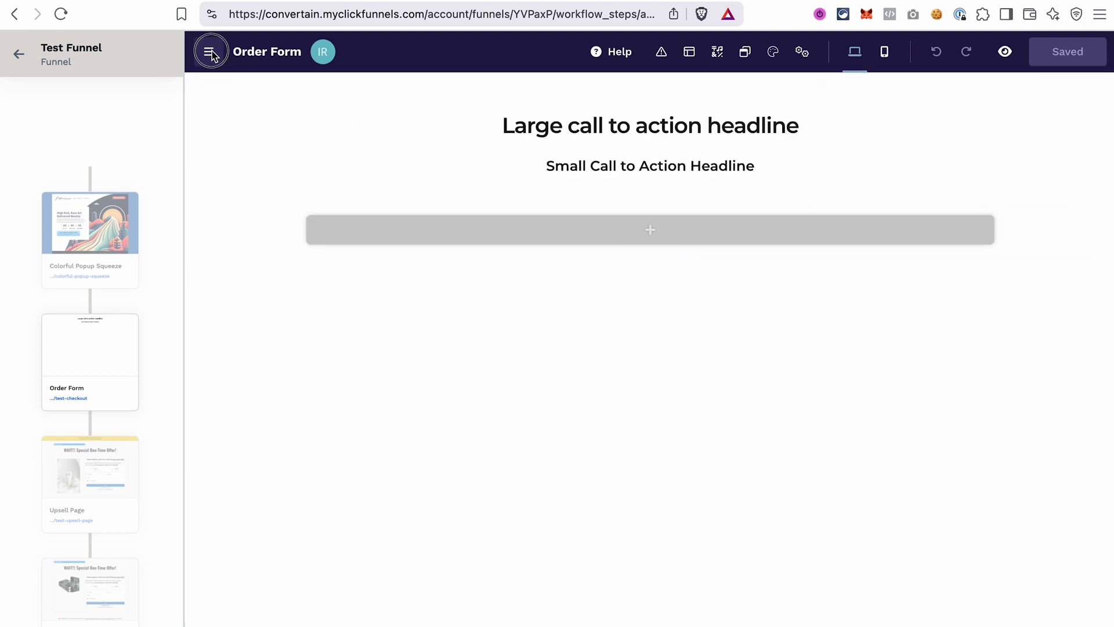
{"action": "left_click", "coordinate": [209, 52]}
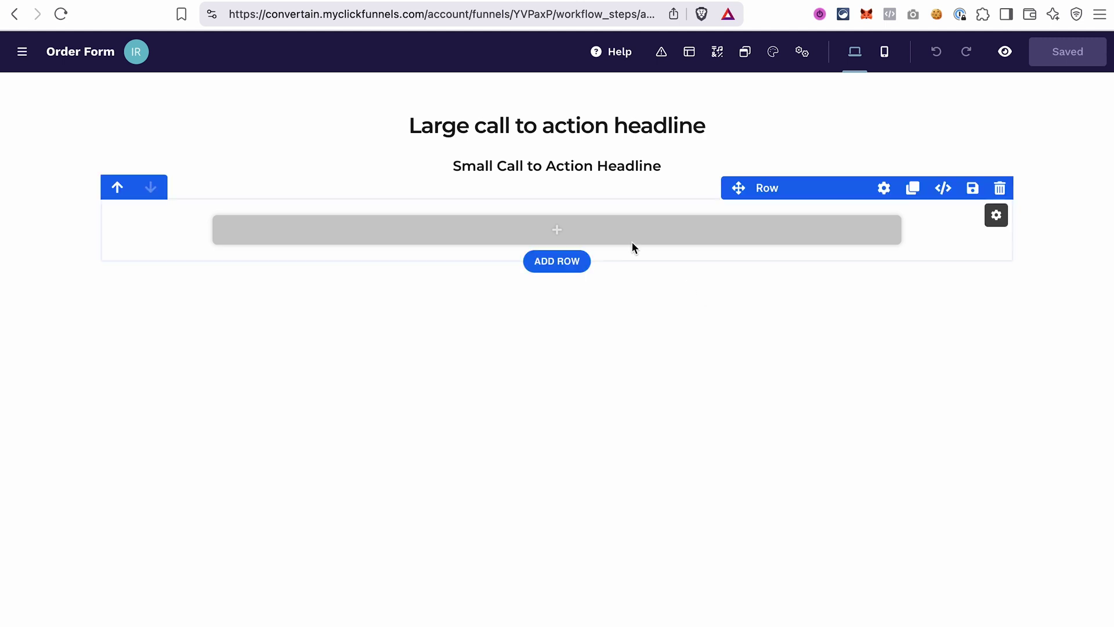
{"action": "left_click", "coordinate": [586, 233]}
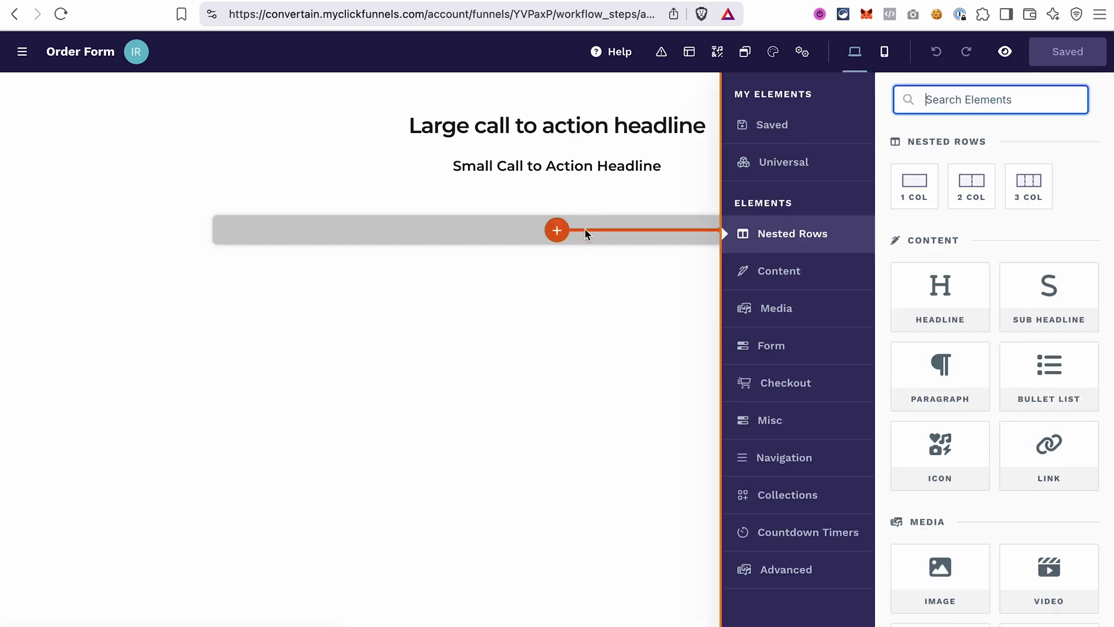
{"action": "type", "text": "check"}
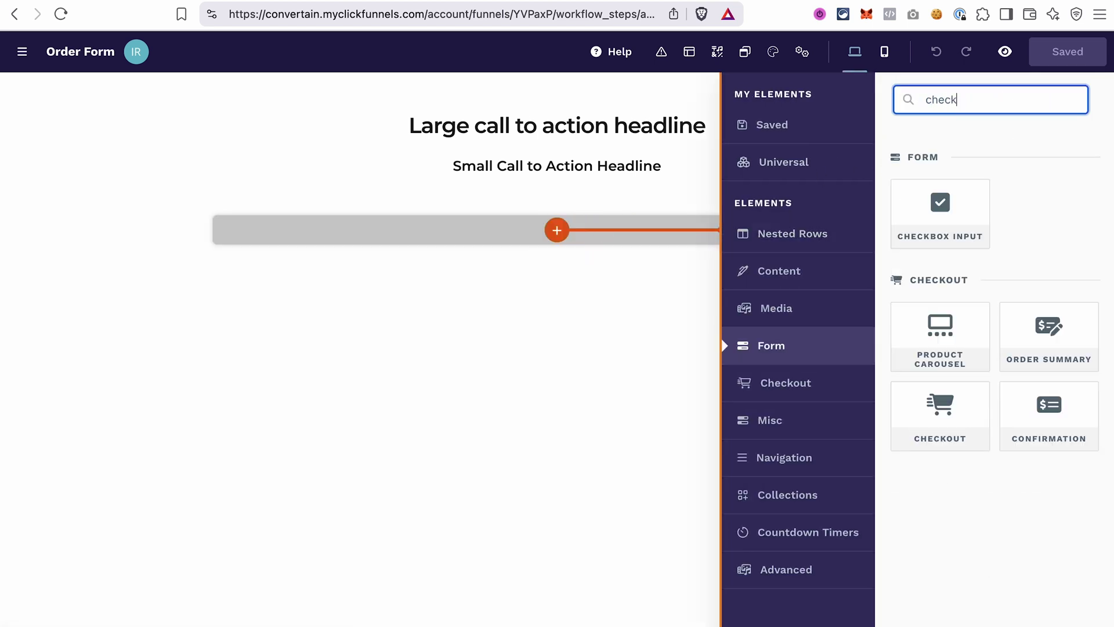
{"action": "left_click", "coordinate": [942, 409]}
{"action": "left_click", "coordinate": [633, 566]}
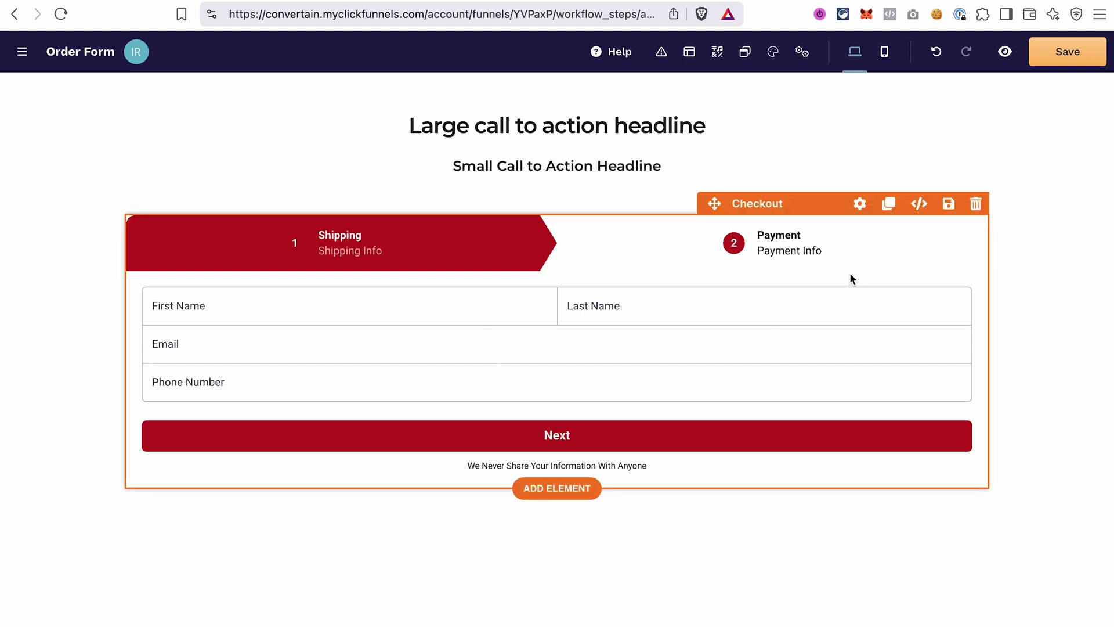
- Try the 1 Step layout in the Checkout element's checkout steps settings and switch it back to 2 Step
{"action": "left_click", "coordinate": [859, 205]}
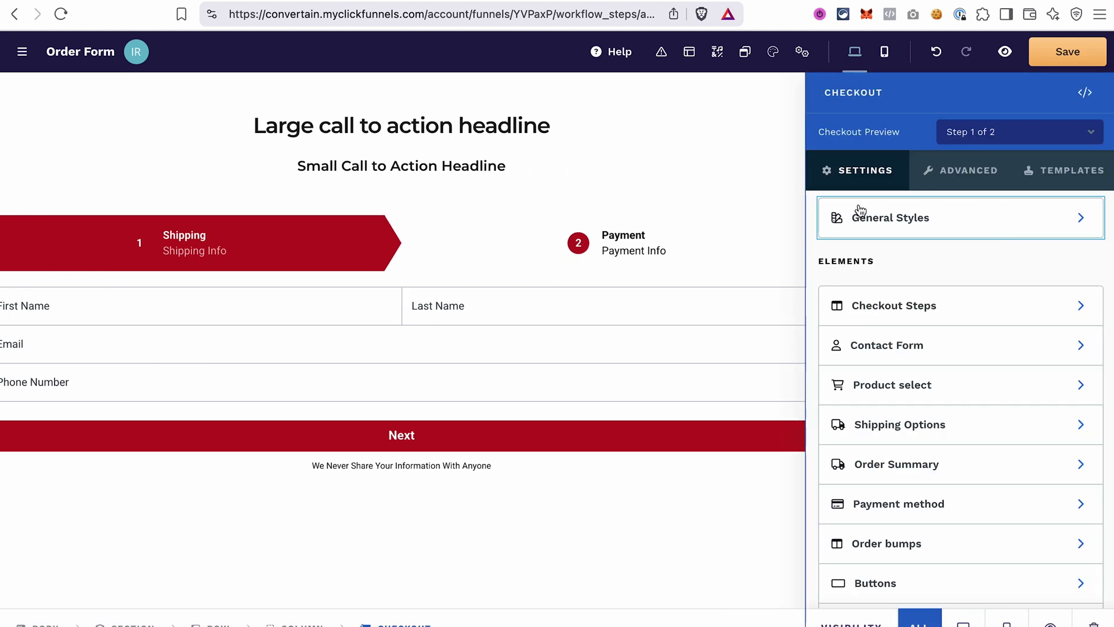
{"action": "left_click", "coordinate": [893, 305]}
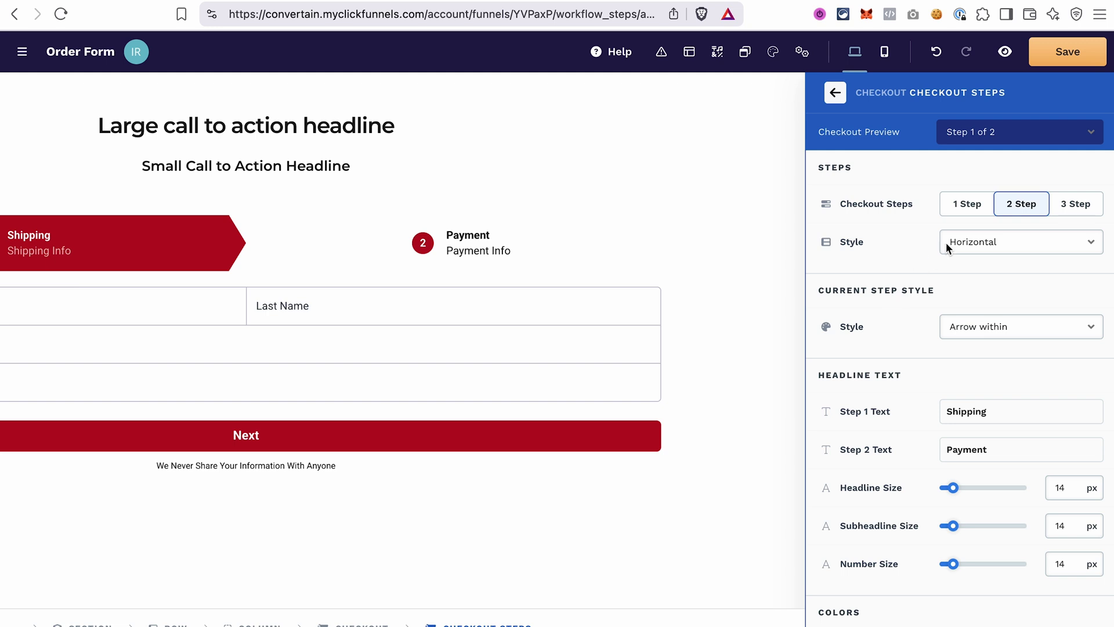
{"action": "left_click", "coordinate": [966, 208]}
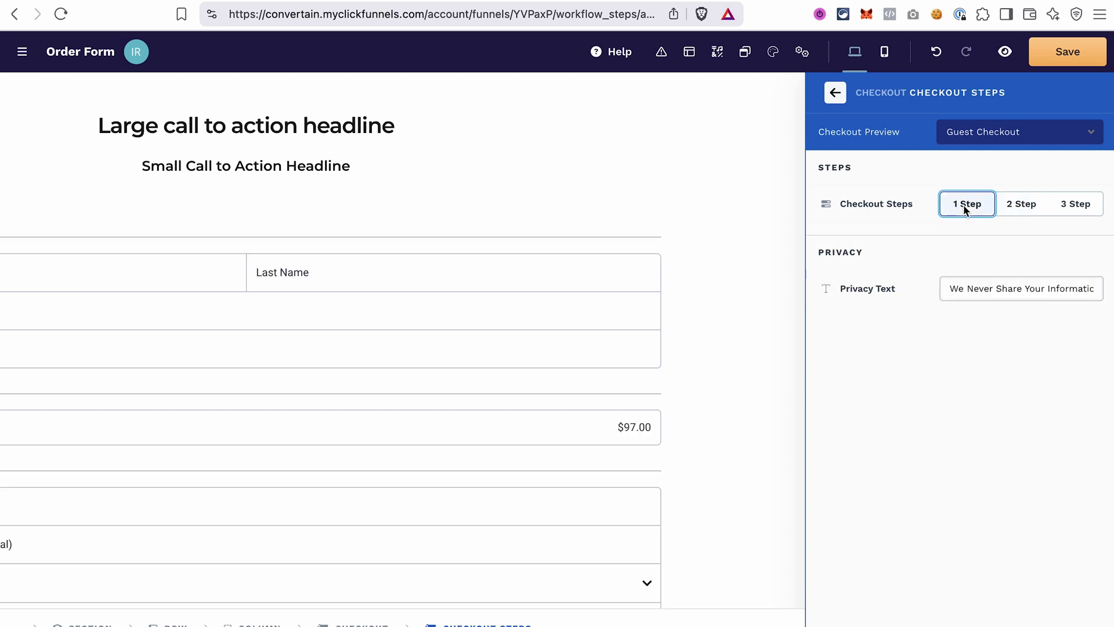
{"action": "left_click", "coordinate": [1017, 209]}
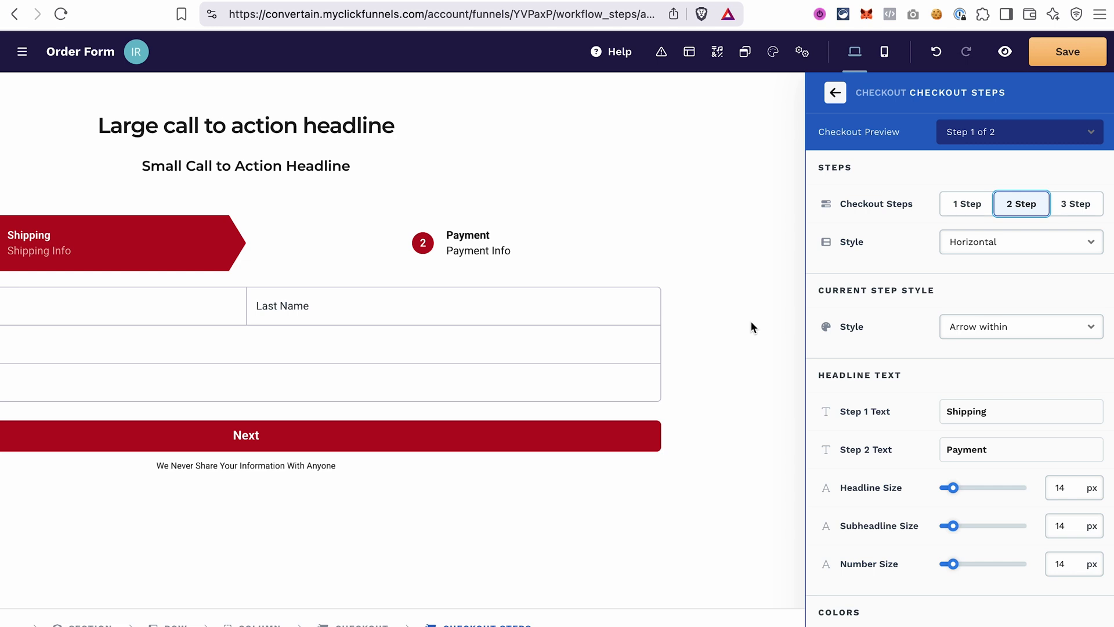
{"action": "left_click", "coordinate": [835, 93]}
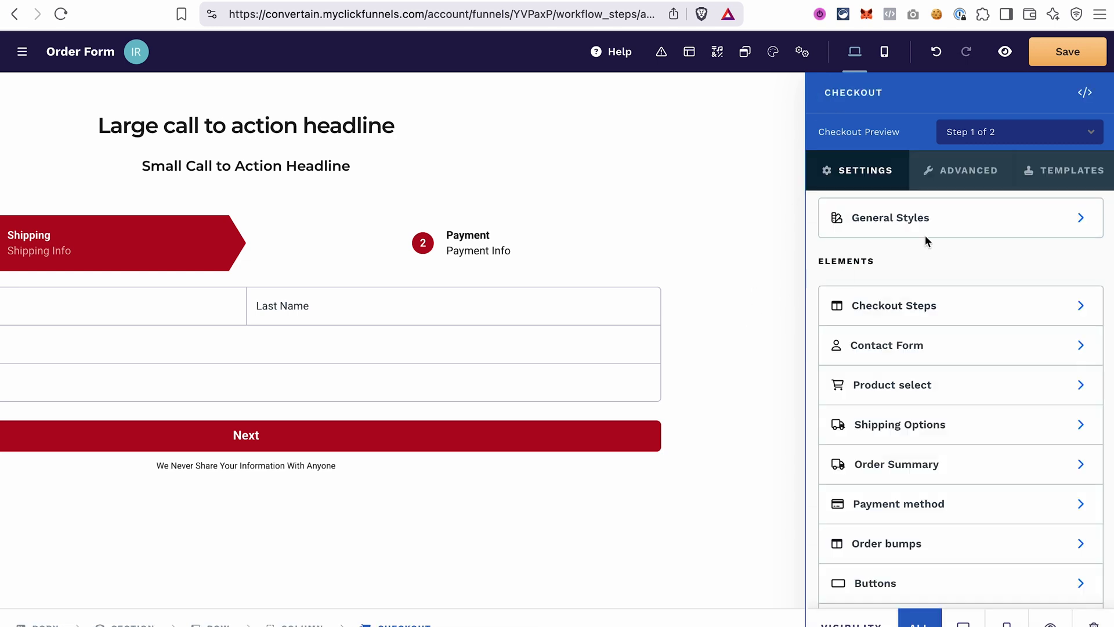
- Try the Grey w/ Accent Color checkout template and another template with a green Next button
{"action": "left_click", "coordinate": [1080, 165]}
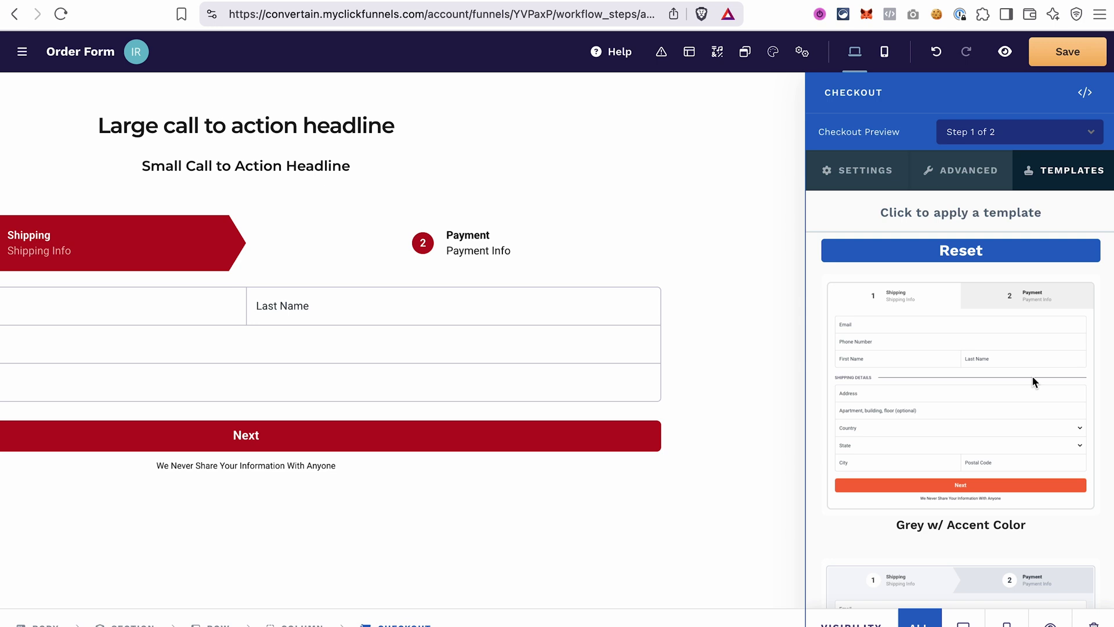
{"action": "left_click", "coordinate": [973, 316]}
{"action": "scroll", "coordinate": [997, 423], "scroll_direction": "down", "scroll_amount": 5}
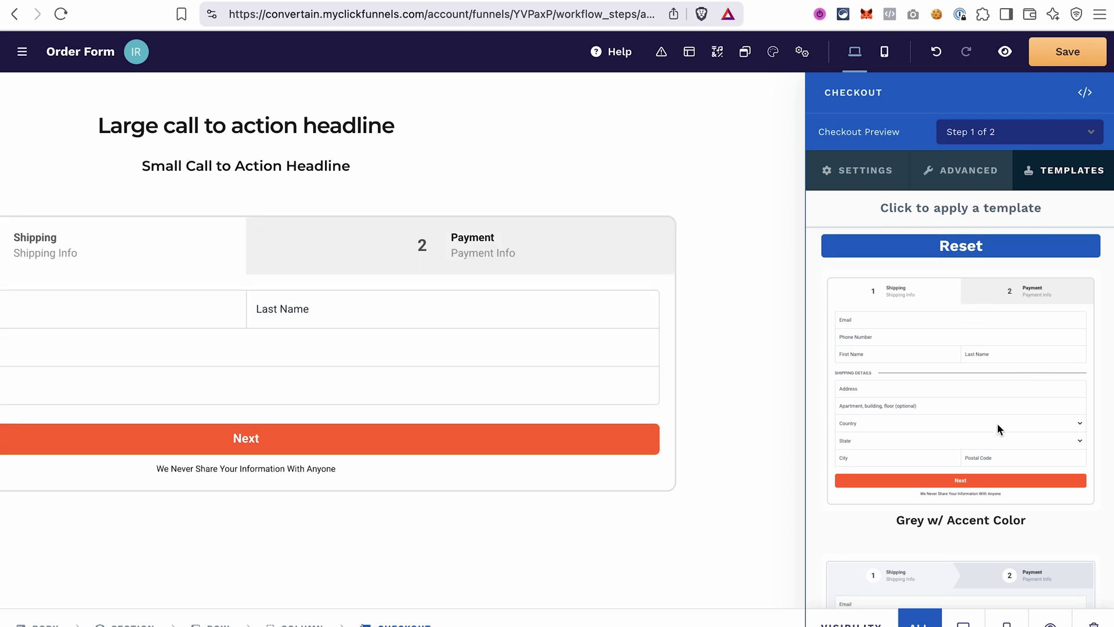
{"action": "scroll", "coordinate": [997, 423], "scroll_direction": "down", "scroll_amount": 12}
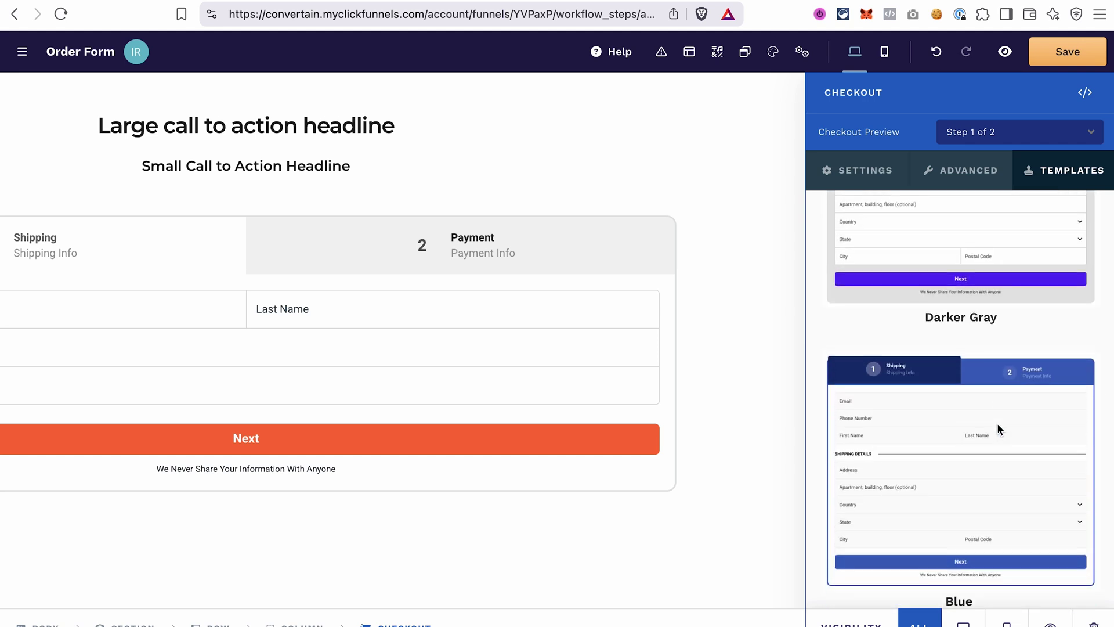
{"action": "scroll", "coordinate": [996, 424], "scroll_direction": "down", "scroll_amount": 10}
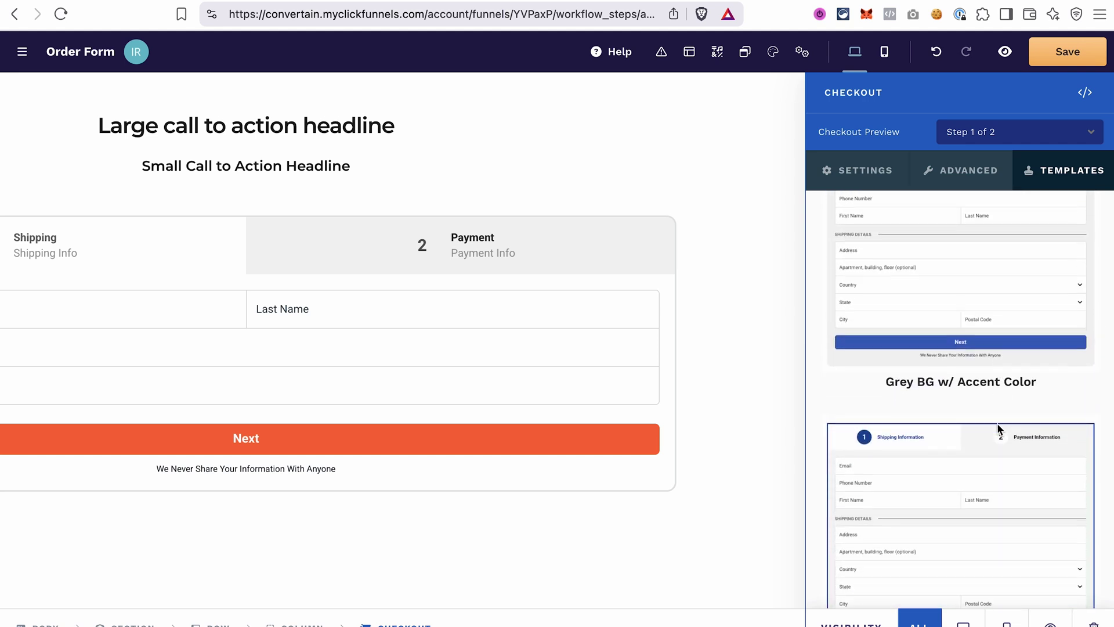
{"action": "scroll", "coordinate": [997, 424], "scroll_direction": "down", "scroll_amount": 7}
{"action": "left_click", "coordinate": [976, 278]}
{"action": "scroll", "coordinate": [973, 422], "scroll_direction": "down", "scroll_amount": 5}
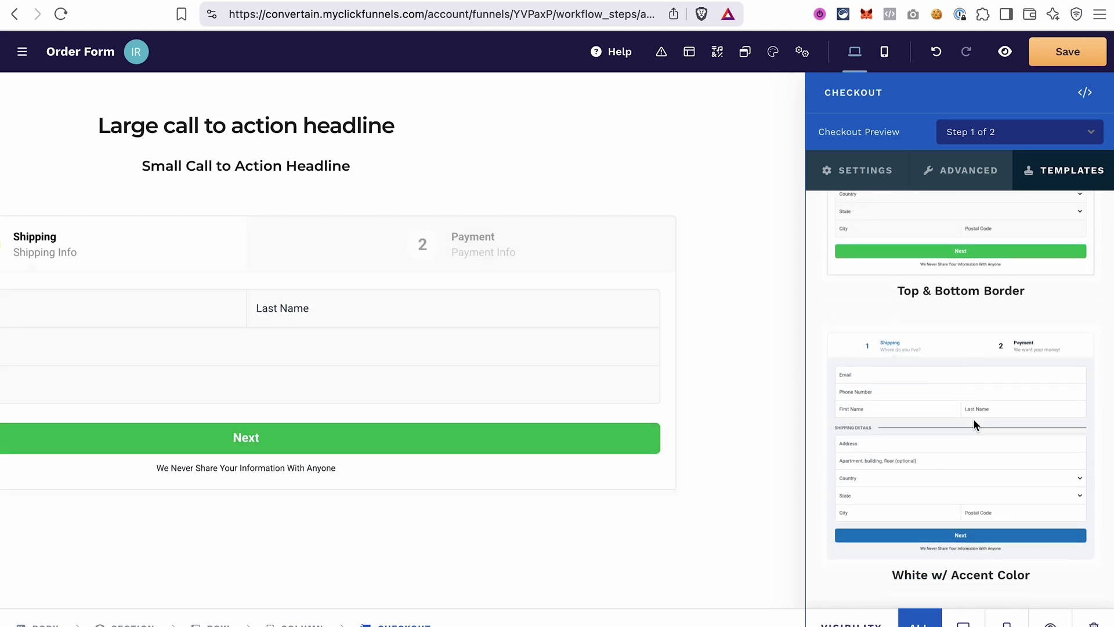
- Apply the Simple template to the Checkout element and return to its settings
{"action": "scroll", "coordinate": [973, 424], "scroll_direction": "down", "scroll_amount": 10}
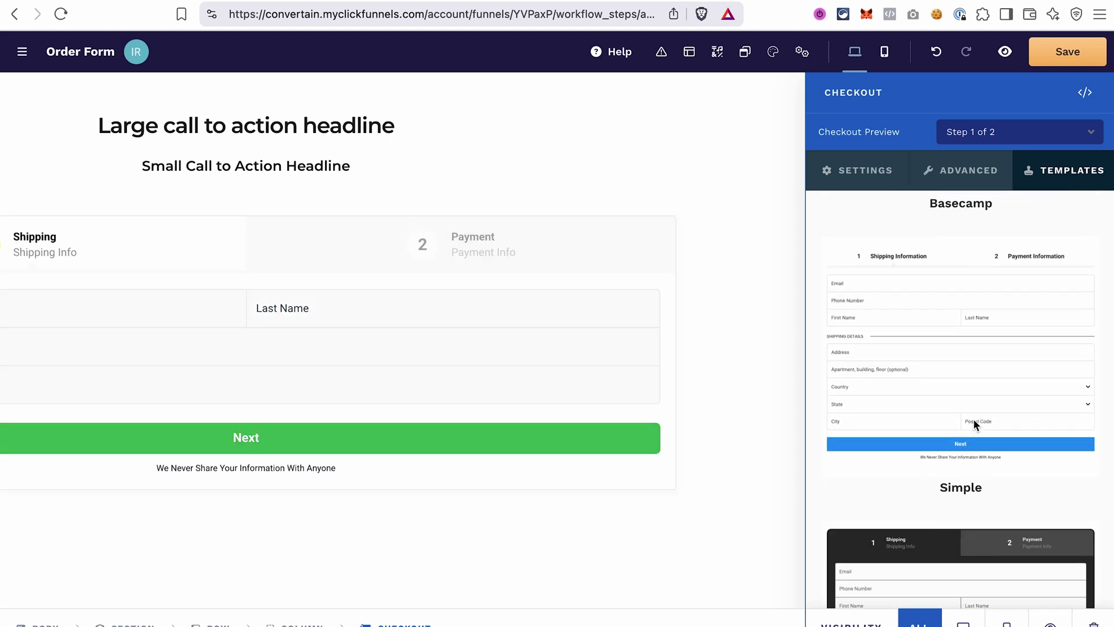
{"action": "left_click", "coordinate": [931, 308]}
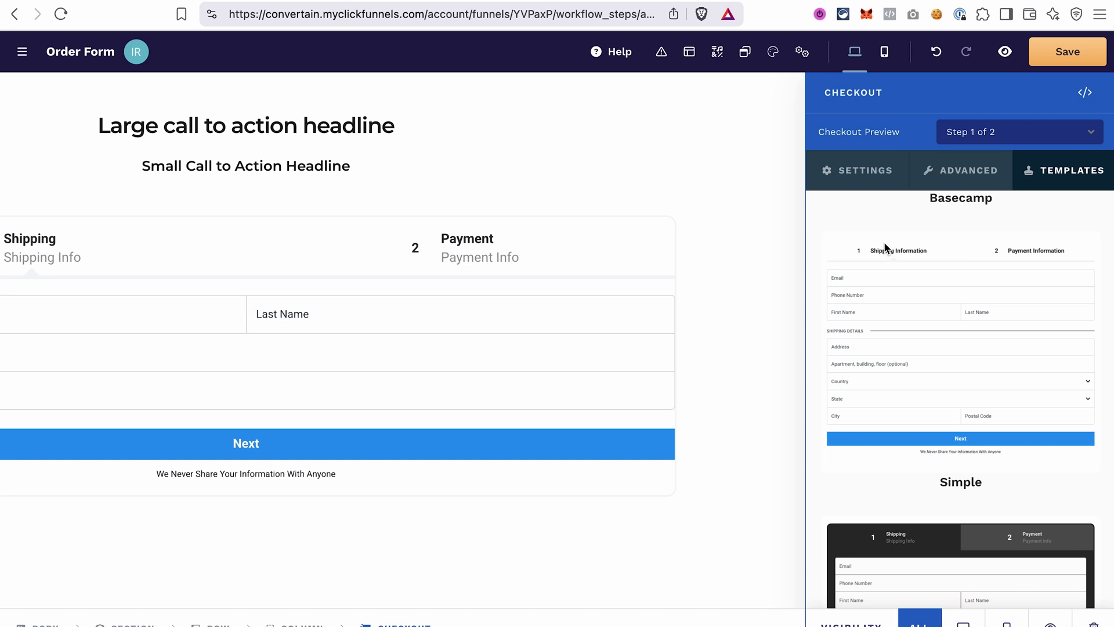
{"action": "left_click", "coordinate": [863, 173]}
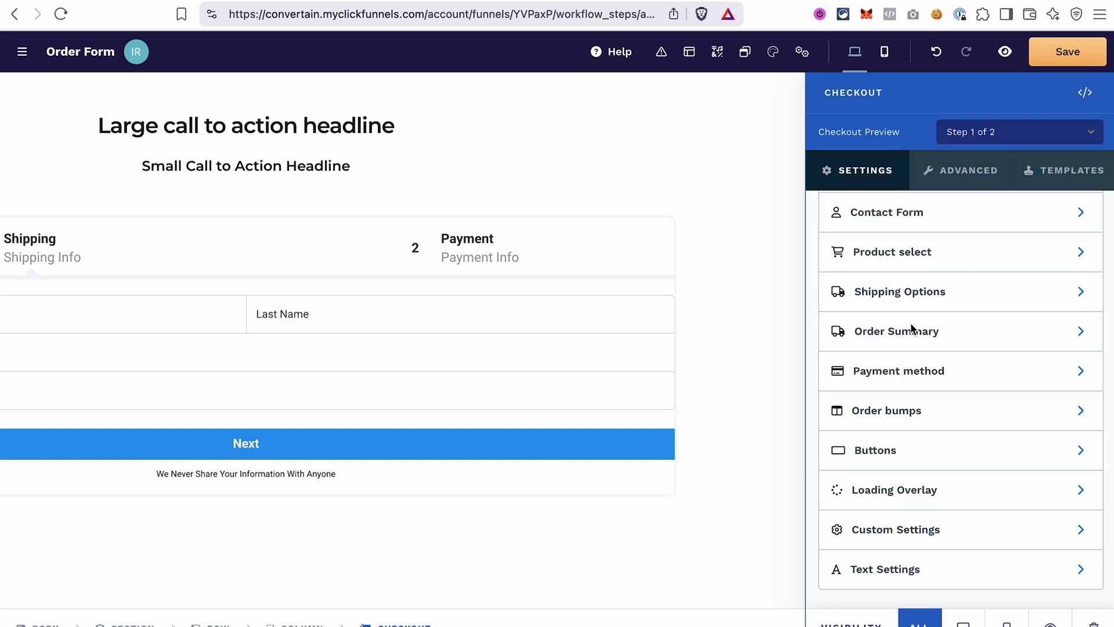
- Review the Checkout element's general styles for both the container and the inputs
{"action": "scroll", "coordinate": [911, 328], "scroll_direction": "up", "scroll_amount": 3}
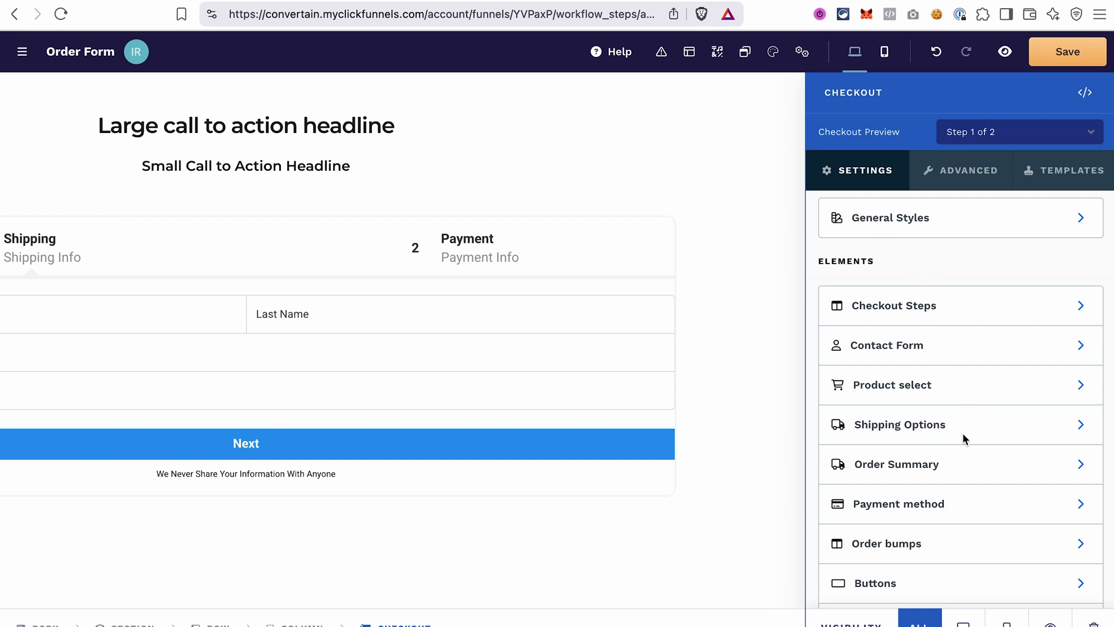
{"action": "left_click", "coordinate": [912, 228]}
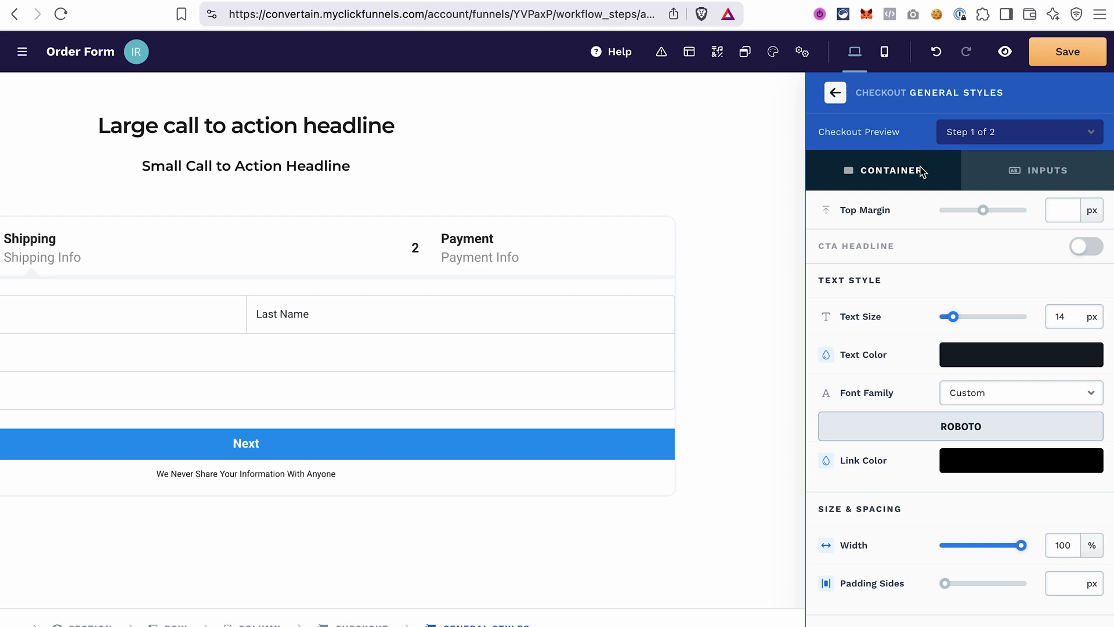
{"action": "left_click", "coordinate": [1024, 184]}
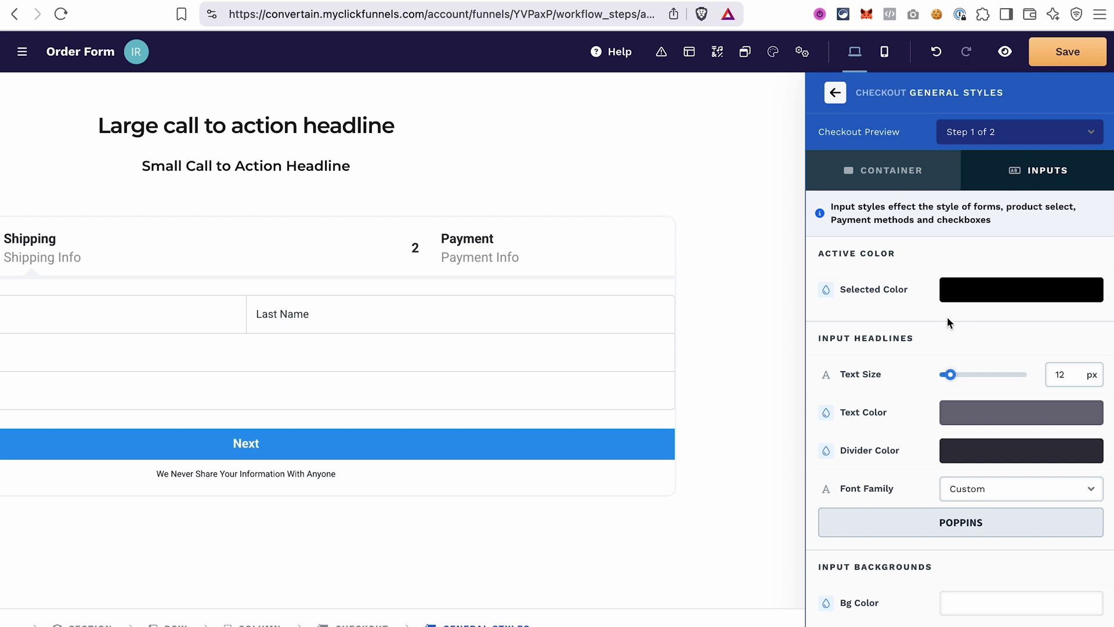
{"action": "scroll", "coordinate": [925, 344], "scroll_direction": "down", "scroll_amount": 3}
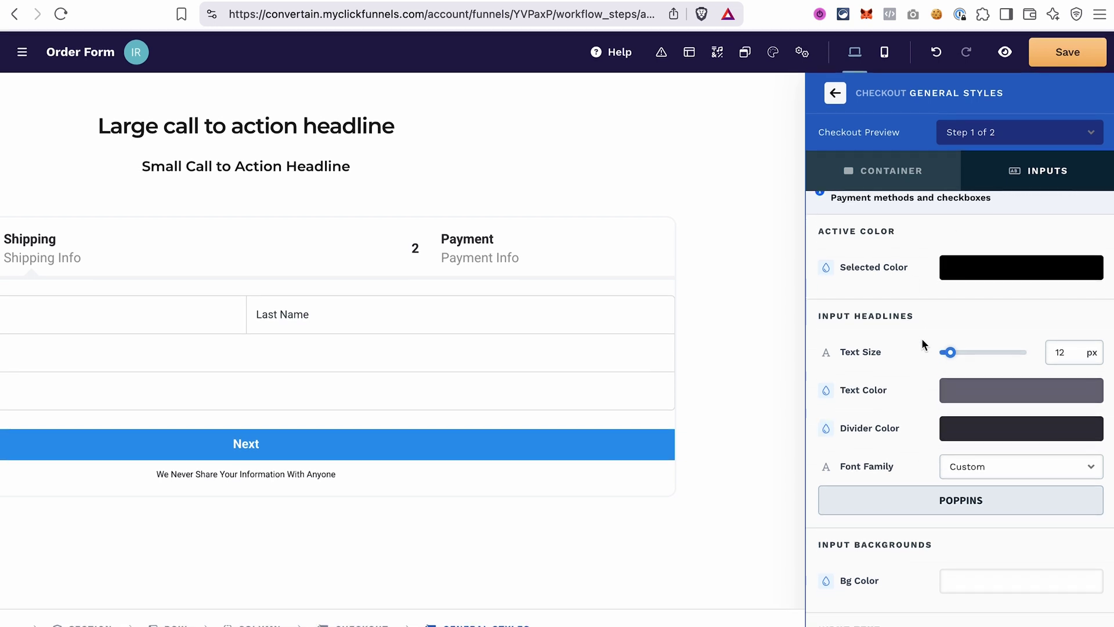
{"action": "scroll", "coordinate": [924, 343], "scroll_direction": "down", "scroll_amount": 3}
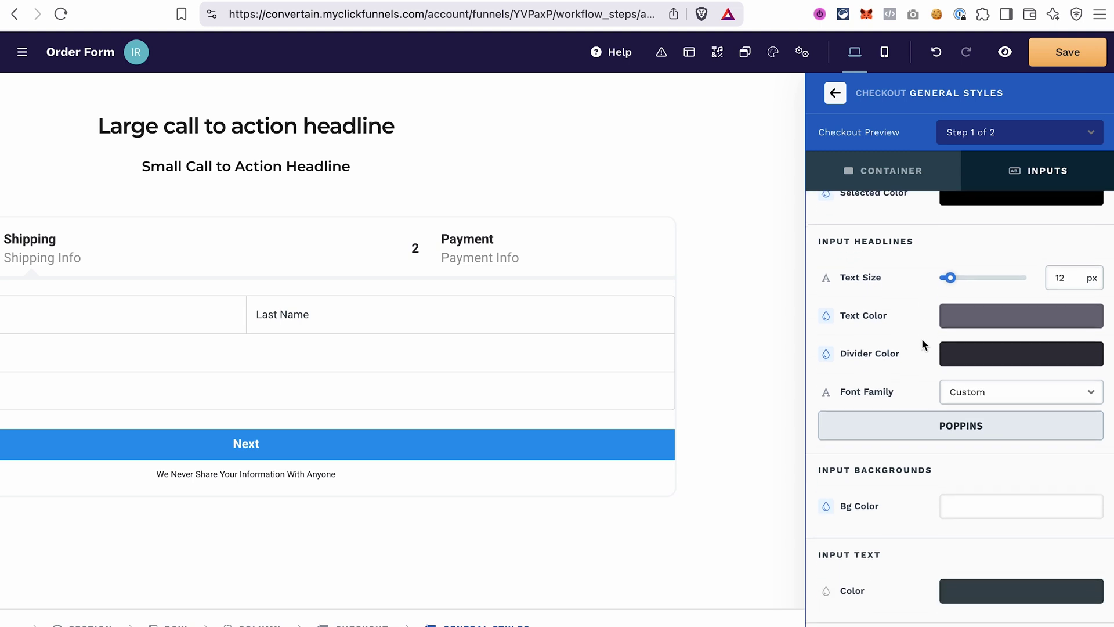
{"action": "scroll", "coordinate": [924, 343], "scroll_direction": "down", "scroll_amount": 2}
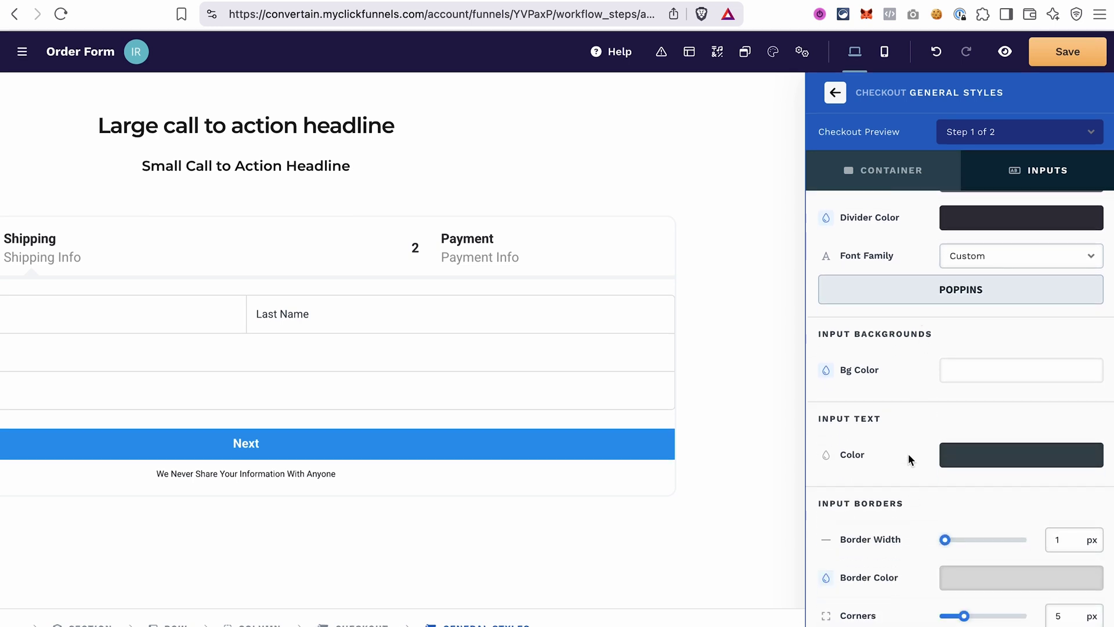
{"action": "left_click", "coordinate": [906, 180]}
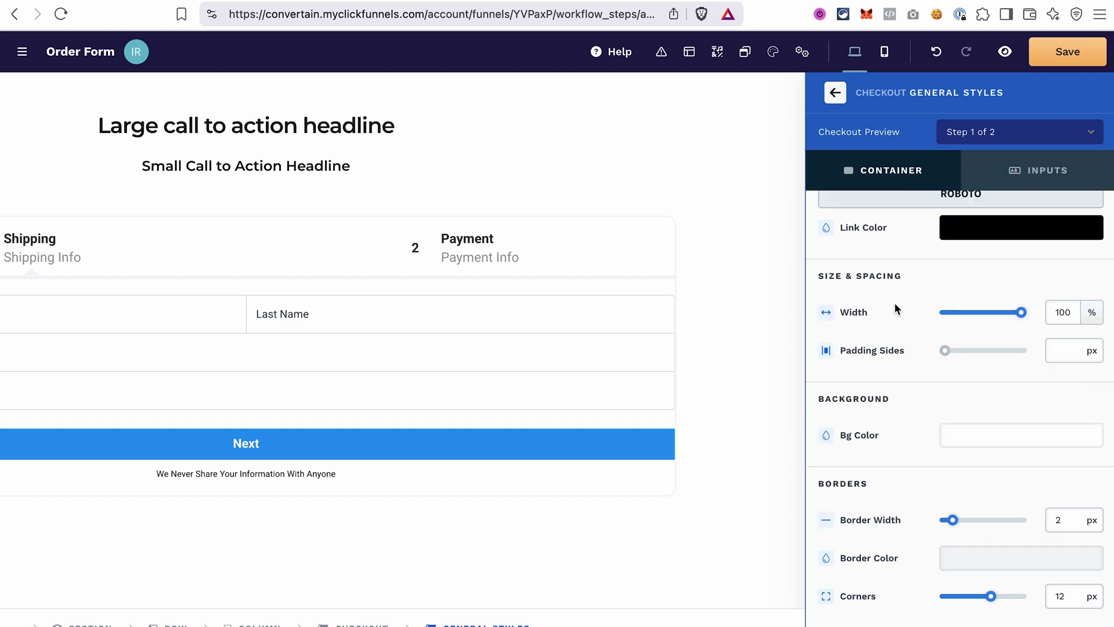
{"action": "scroll", "coordinate": [914, 476], "scroll_direction": "down", "scroll_amount": 1}
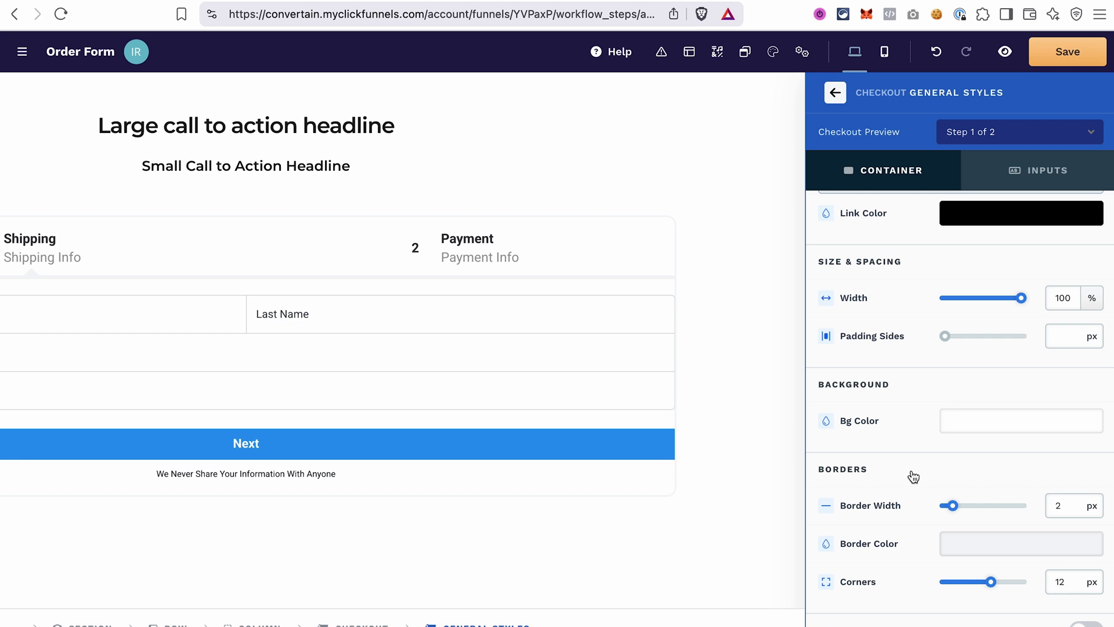
- Try the CTA Headline option in the container's general styles and switch it back off
{"action": "scroll", "coordinate": [913, 476], "scroll_direction": "up", "scroll_amount": 5}
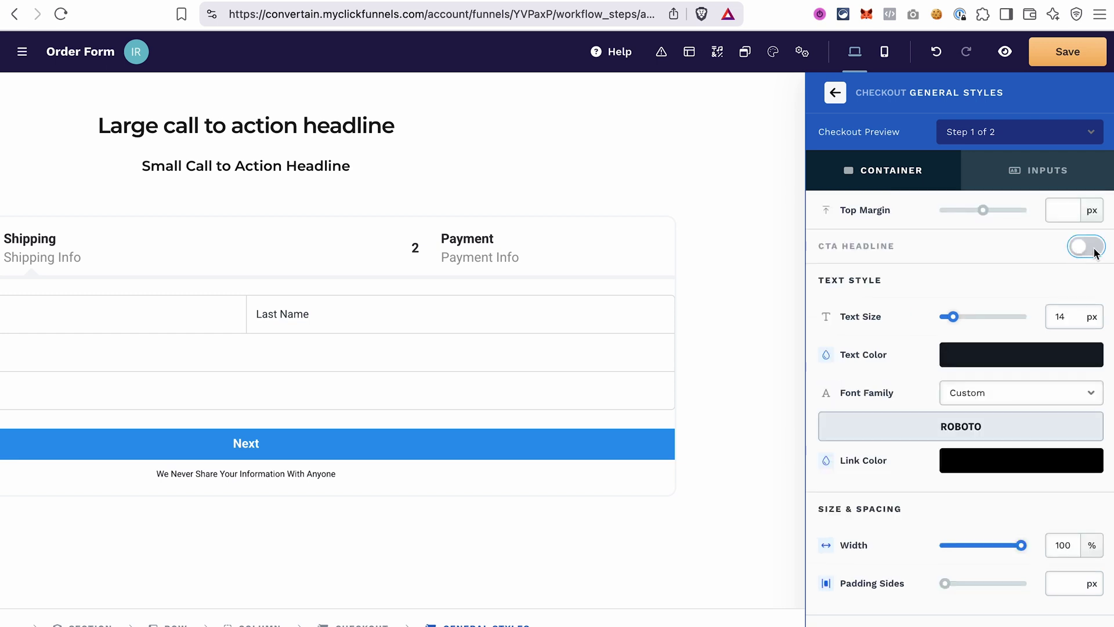
{"action": "left_click", "coordinate": [1094, 250]}
{"action": "left_click", "coordinate": [1083, 250]}
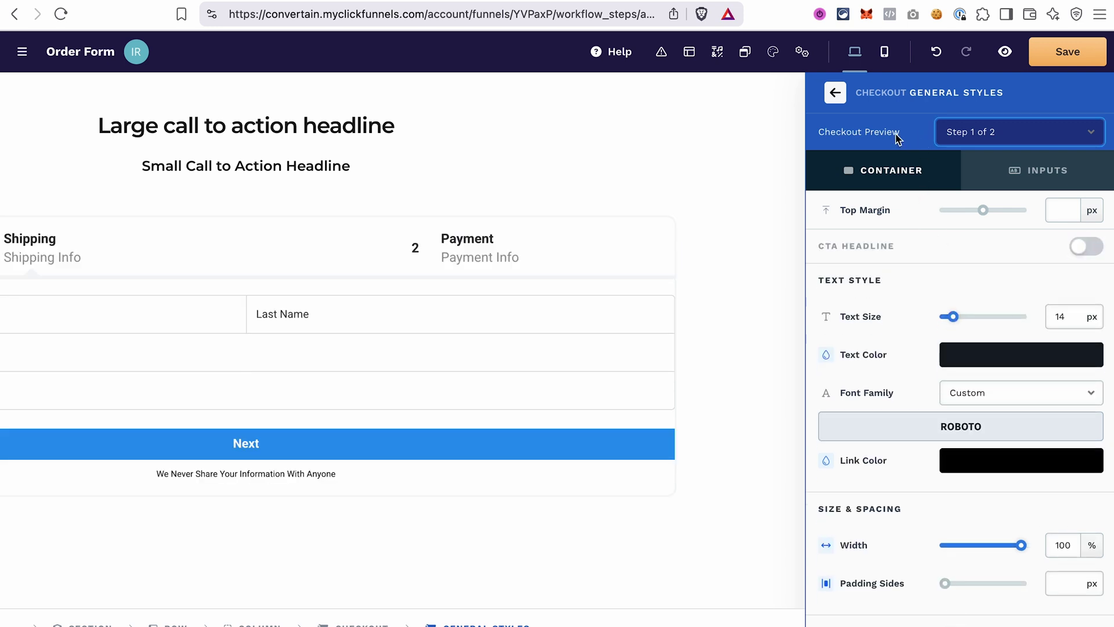
- Set the checkout preview to Step 2 of 2 and return to the Checkout element's main settings
{"action": "left_click", "coordinate": [983, 142]}
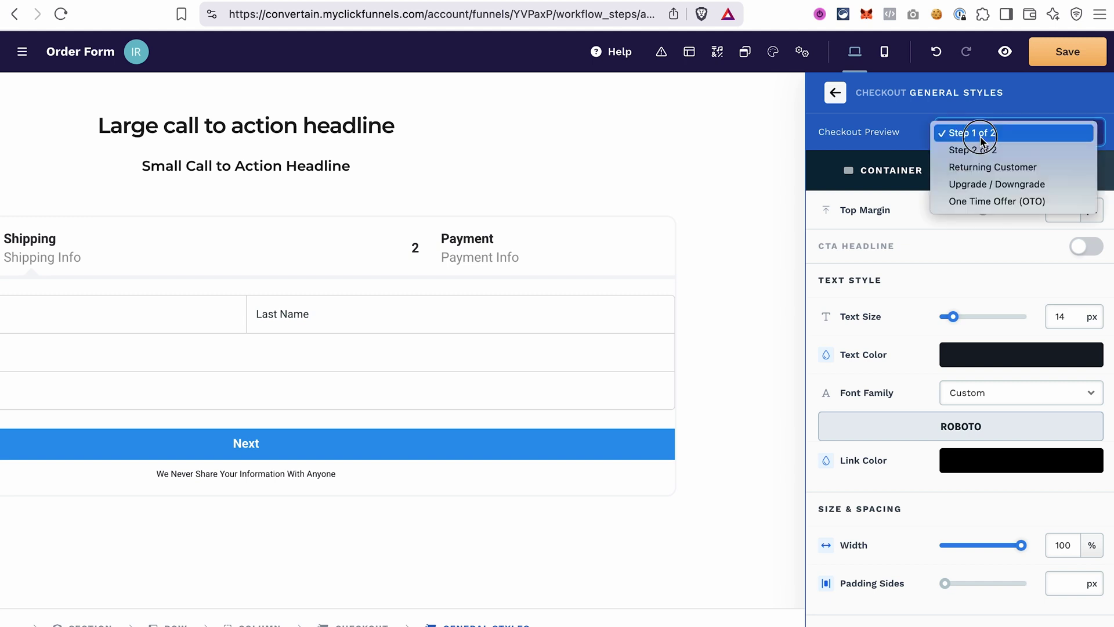
{"action": "left_click", "coordinate": [983, 151]}
{"action": "left_click", "coordinate": [1052, 136]}
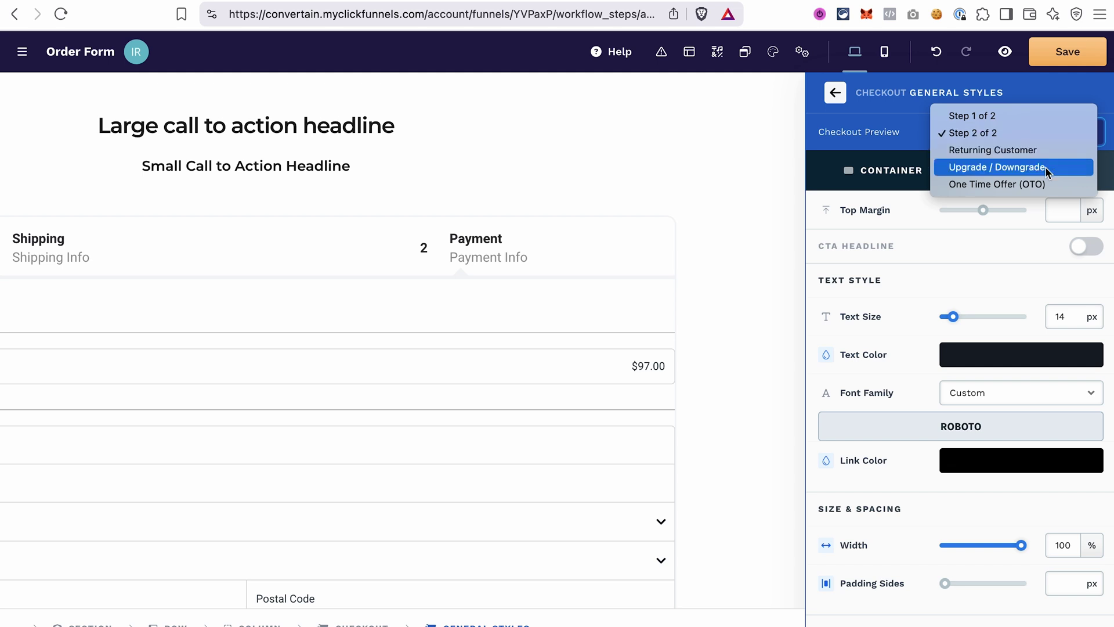
{"action": "left_click", "coordinate": [921, 142]}
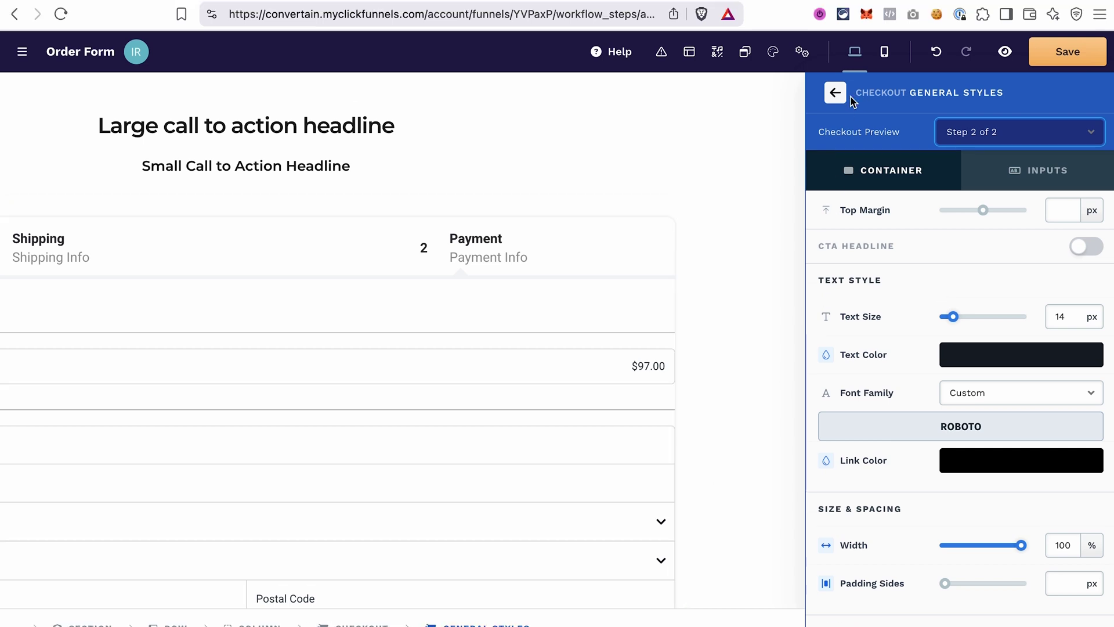
{"action": "left_click", "coordinate": [836, 94]}
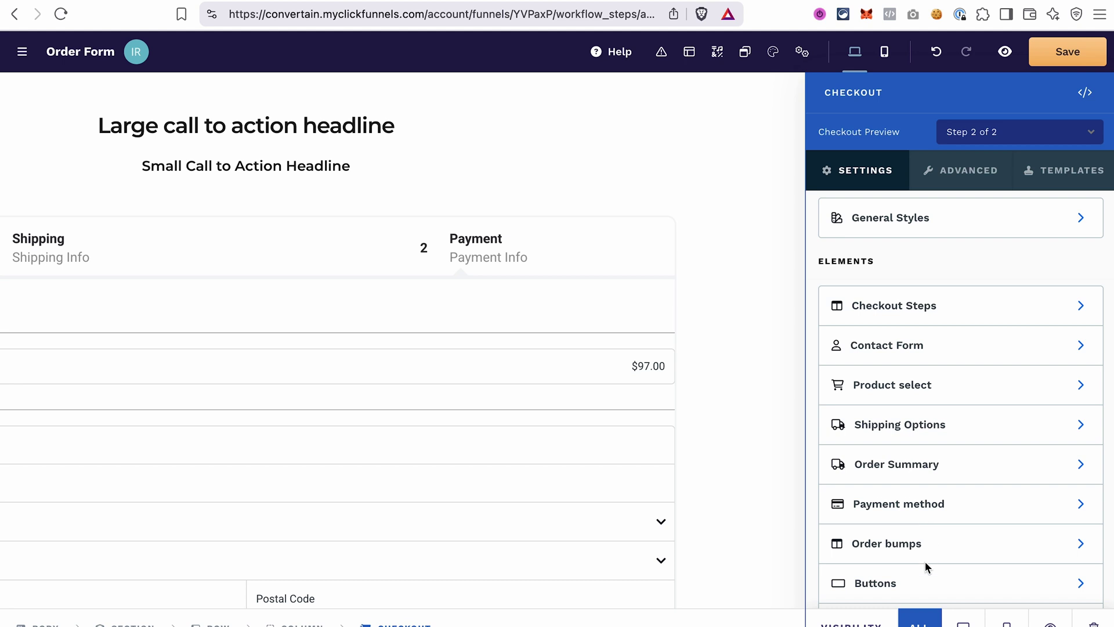
- Review the payment step on the page canvas down to the order bump and summary, and reopen the Checkout settings
{"action": "left_click", "coordinate": [736, 302]}
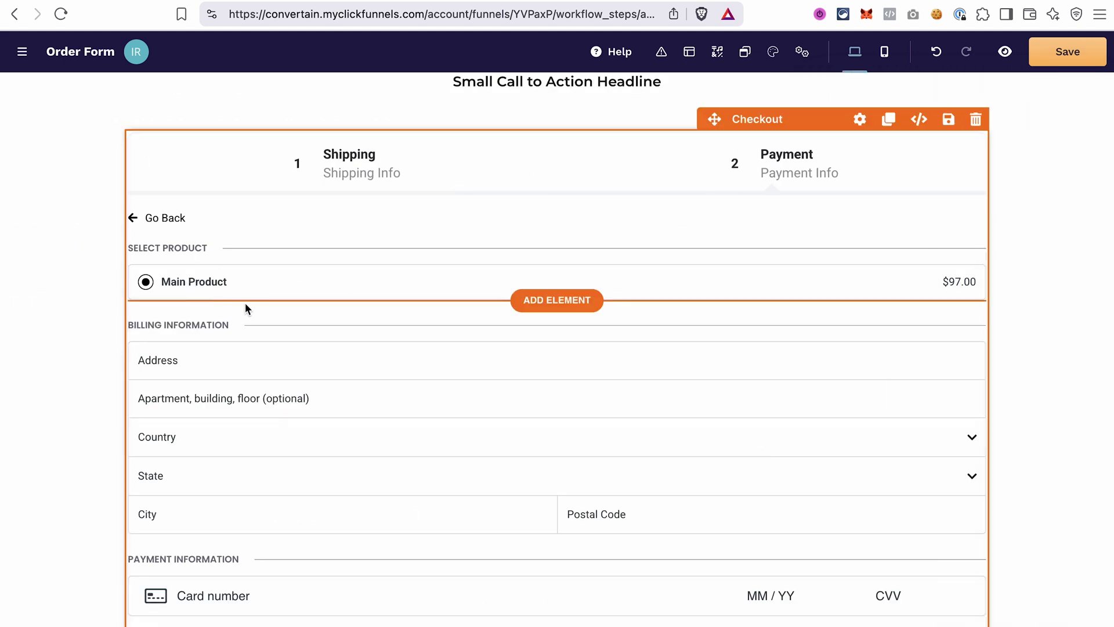
{"action": "scroll", "coordinate": [265, 489], "scroll_direction": "down", "scroll_amount": 5}
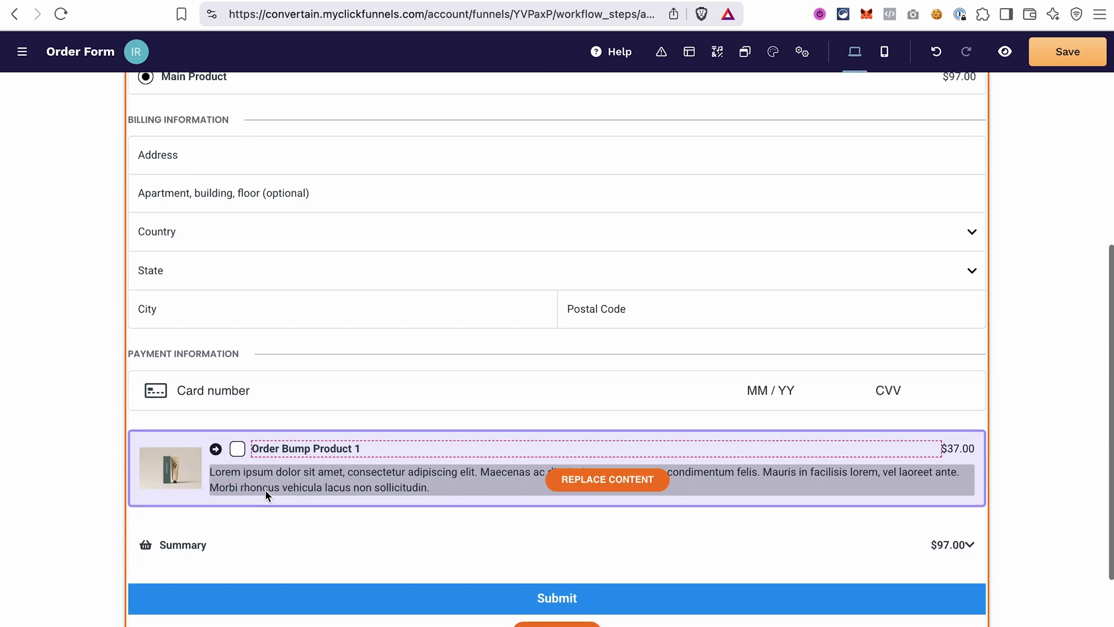
{"action": "scroll", "coordinate": [1004, 401], "scroll_direction": "up", "scroll_amount": 7}
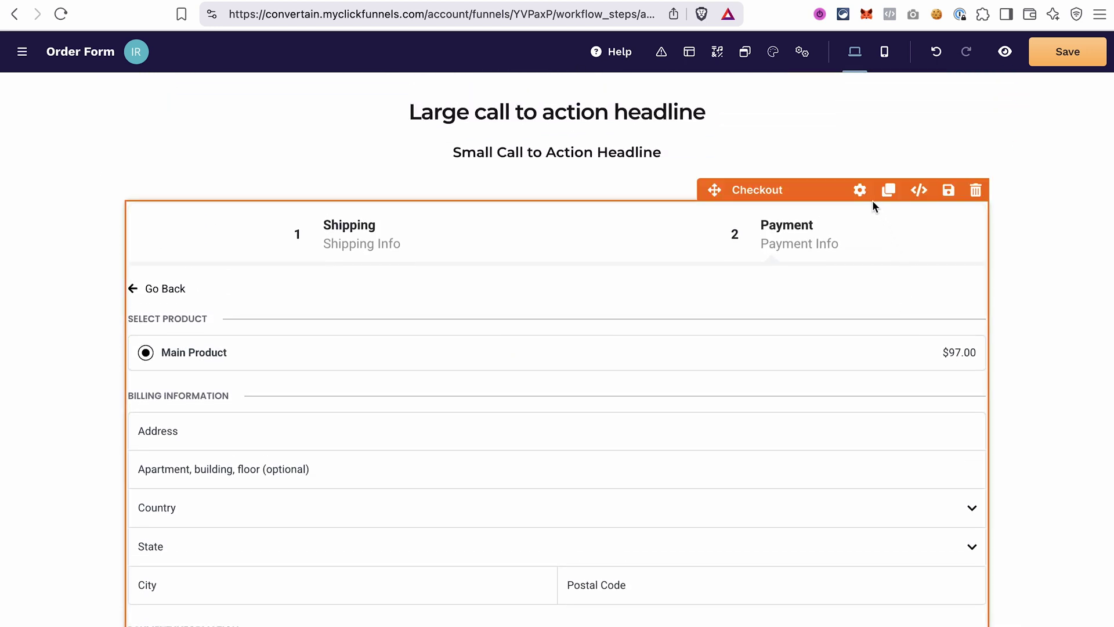
{"action": "left_click", "coordinate": [860, 190]}
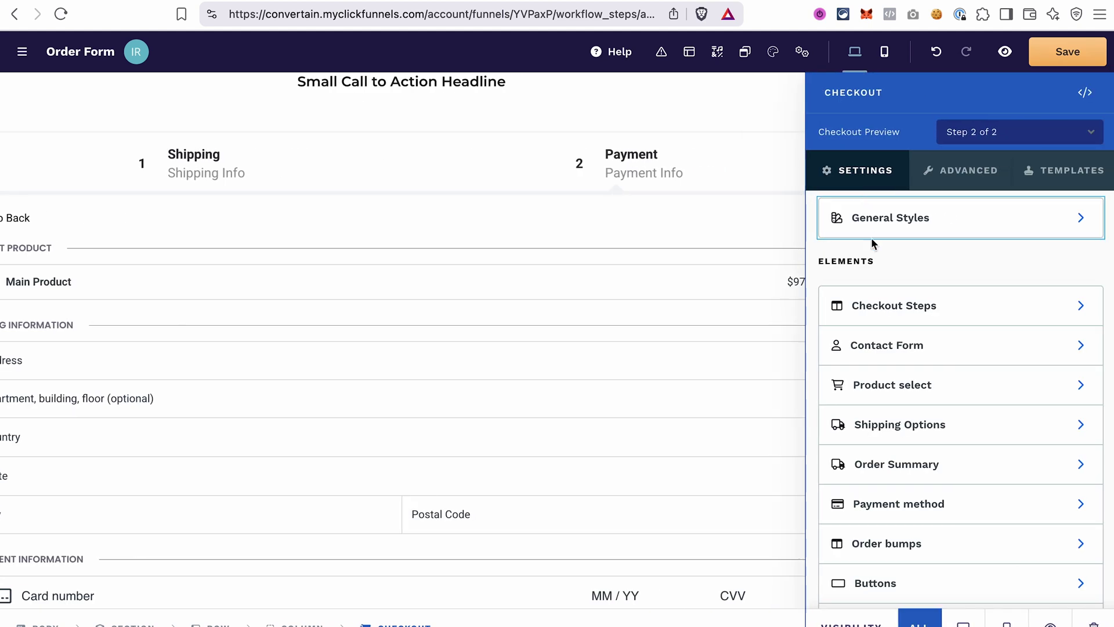
- Review the Checkout element's Product Select settings and the products attached to the Order Form
{"action": "left_click", "coordinate": [972, 387]}
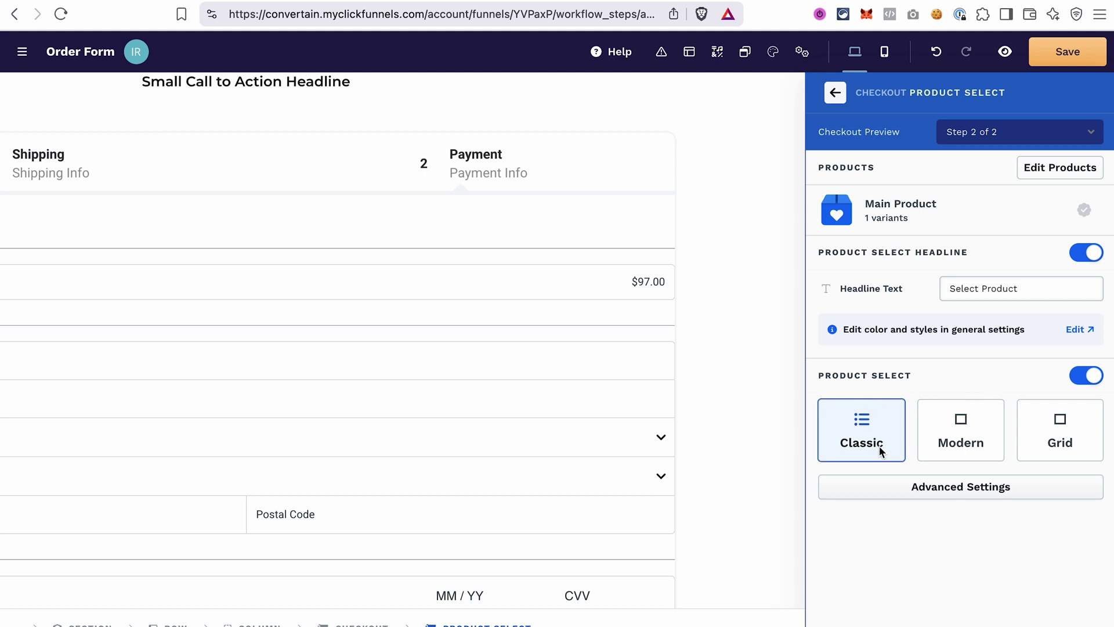
{"action": "left_click", "coordinate": [975, 443]}
{"action": "left_click", "coordinate": [1047, 167]}
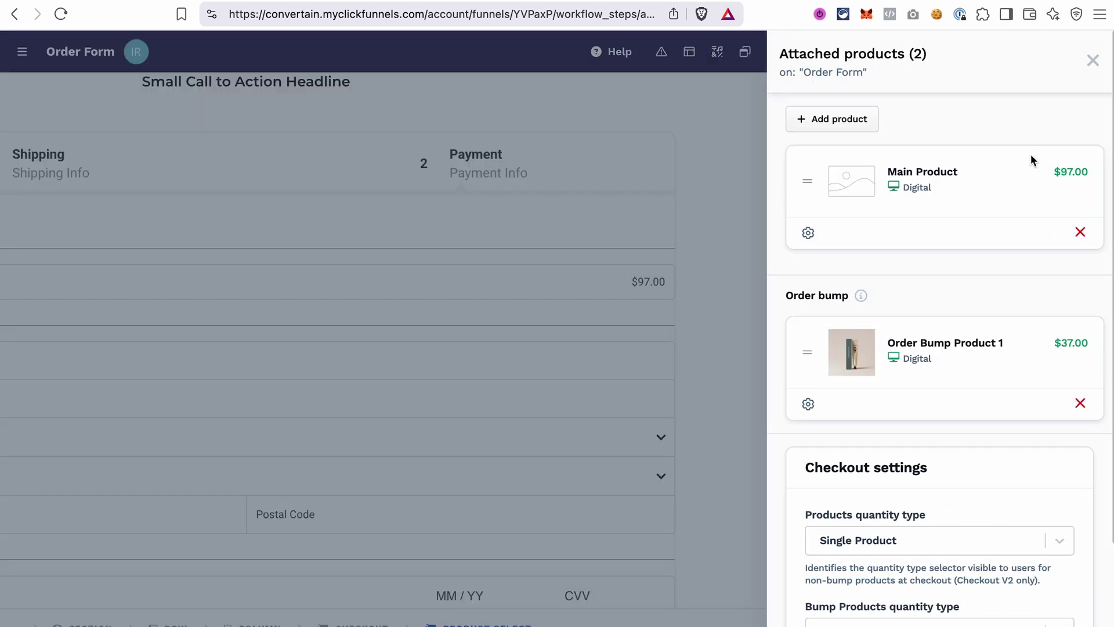
{"action": "left_click", "coordinate": [1093, 62]}
{"action": "left_click", "coordinate": [842, 93]}
- Review the Checkout element's order bump settings, including bump styling, colors, arrow and image options
{"action": "scroll", "coordinate": [943, 426], "scroll_direction": "down", "scroll_amount": 3}
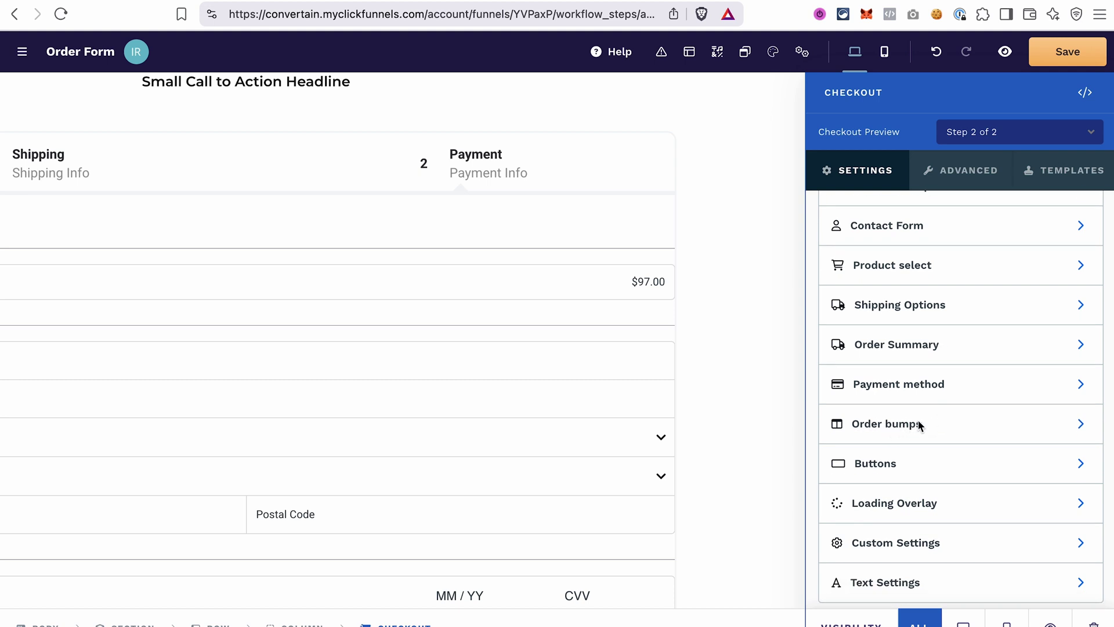
{"action": "left_click", "coordinate": [890, 430]}
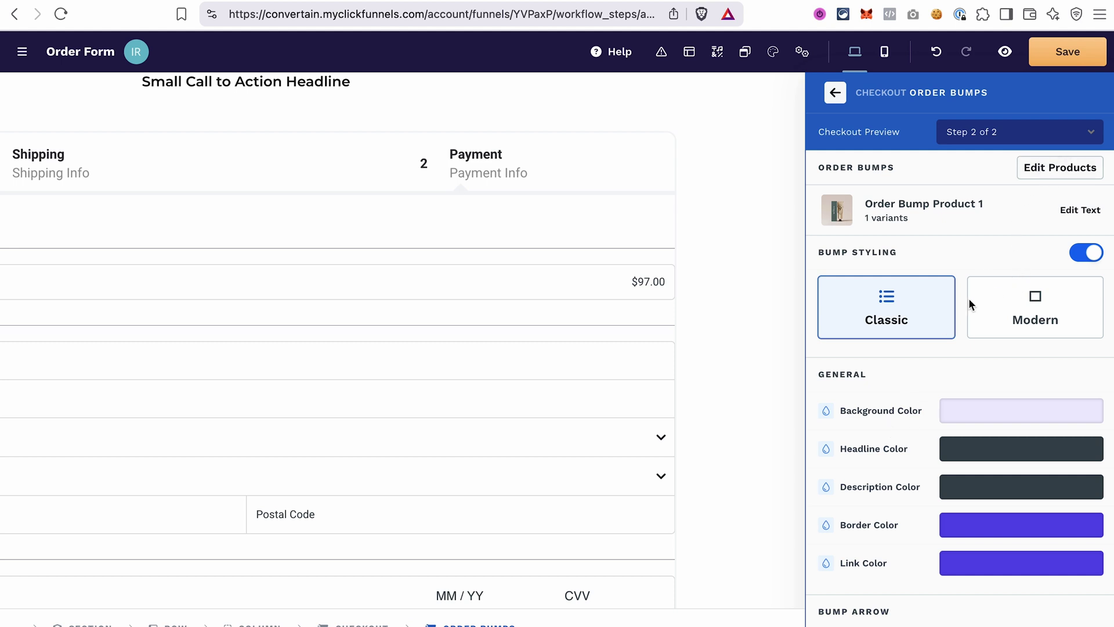
{"action": "scroll", "coordinate": [952, 377], "scroll_direction": "down", "scroll_amount": 3}
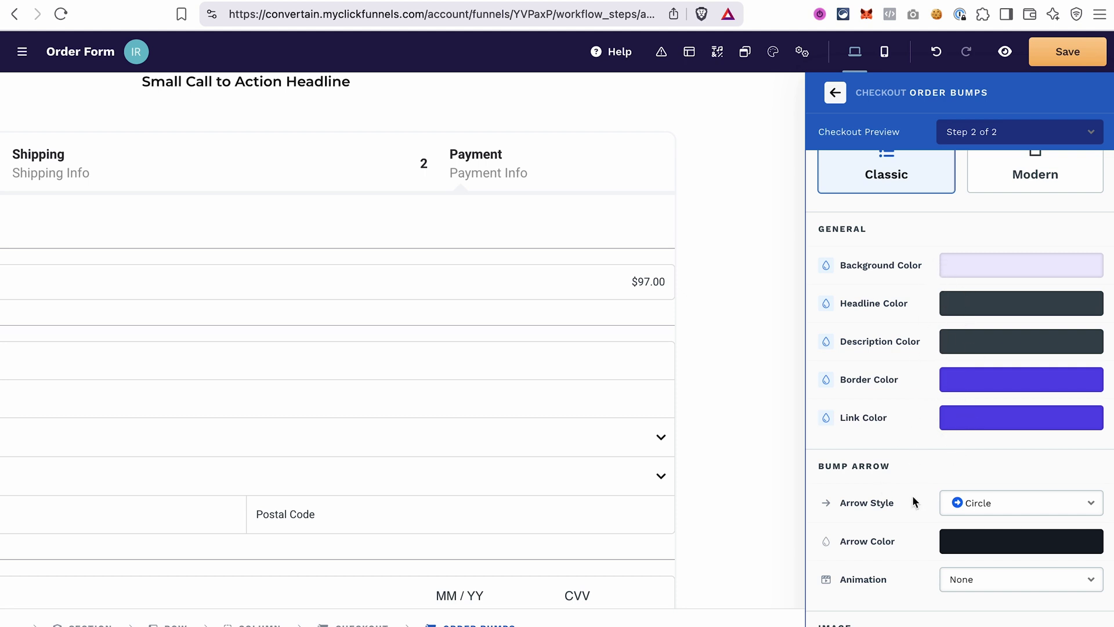
{"action": "scroll", "coordinate": [911, 522], "scroll_direction": "down", "scroll_amount": 2}
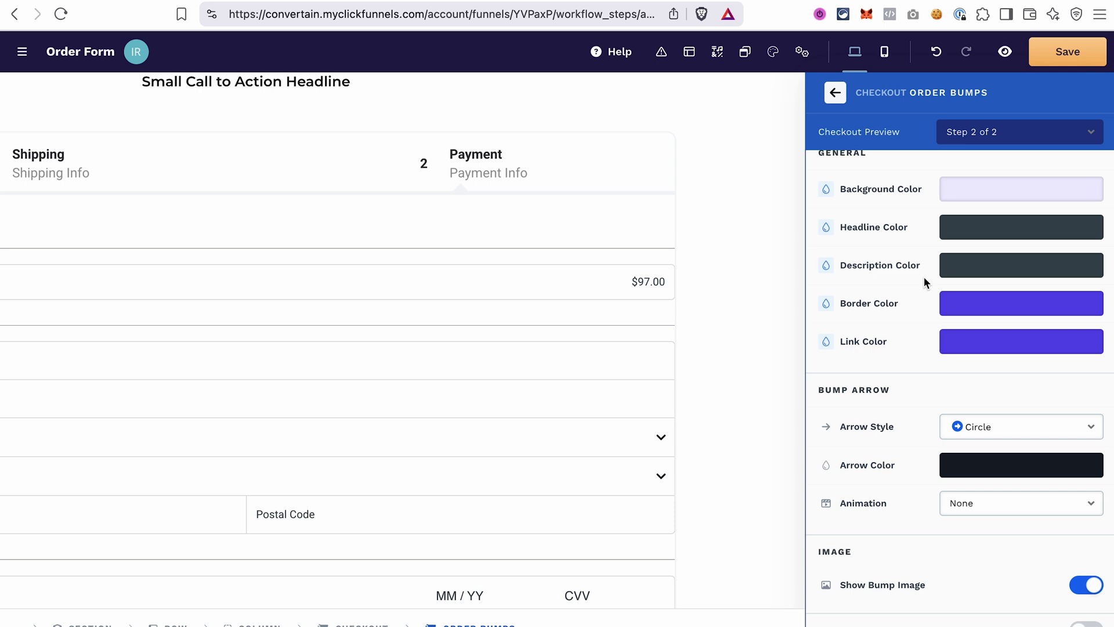
- Close the Checkout settings, save the Order Form page and open its preview
{"action": "left_click", "coordinate": [746, 262]}
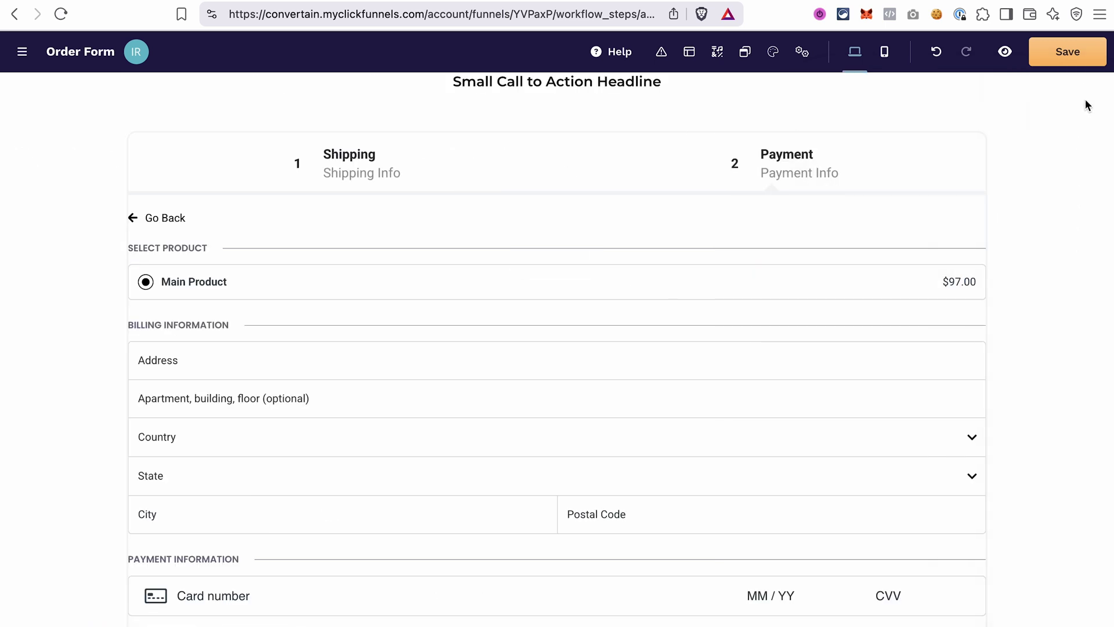
{"action": "left_click", "coordinate": [1066, 62]}
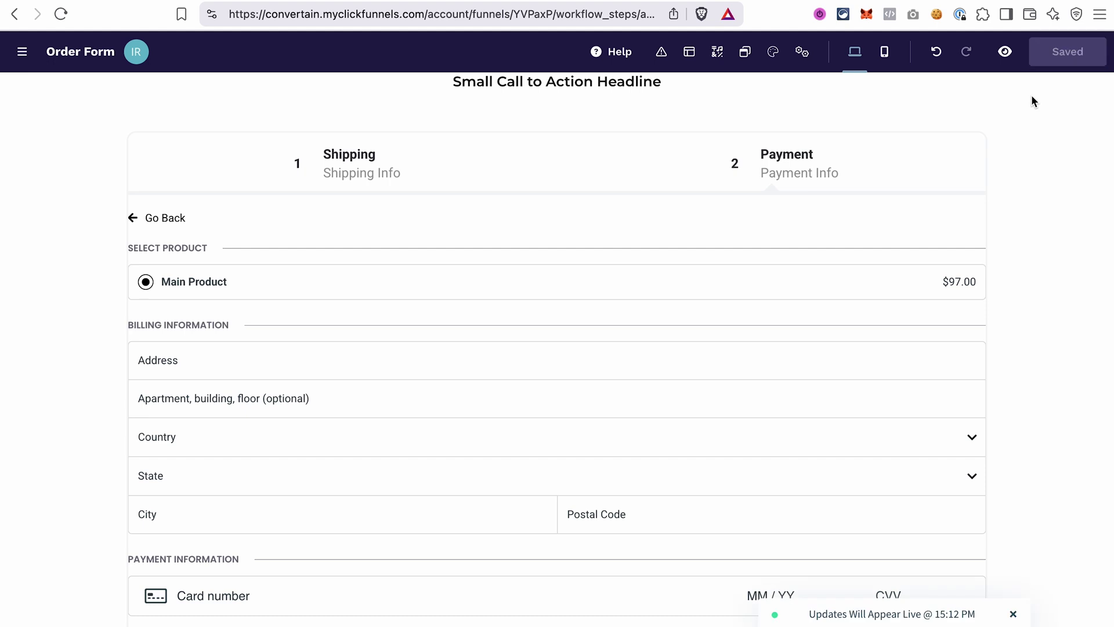
{"action": "left_click", "coordinate": [1003, 56]}
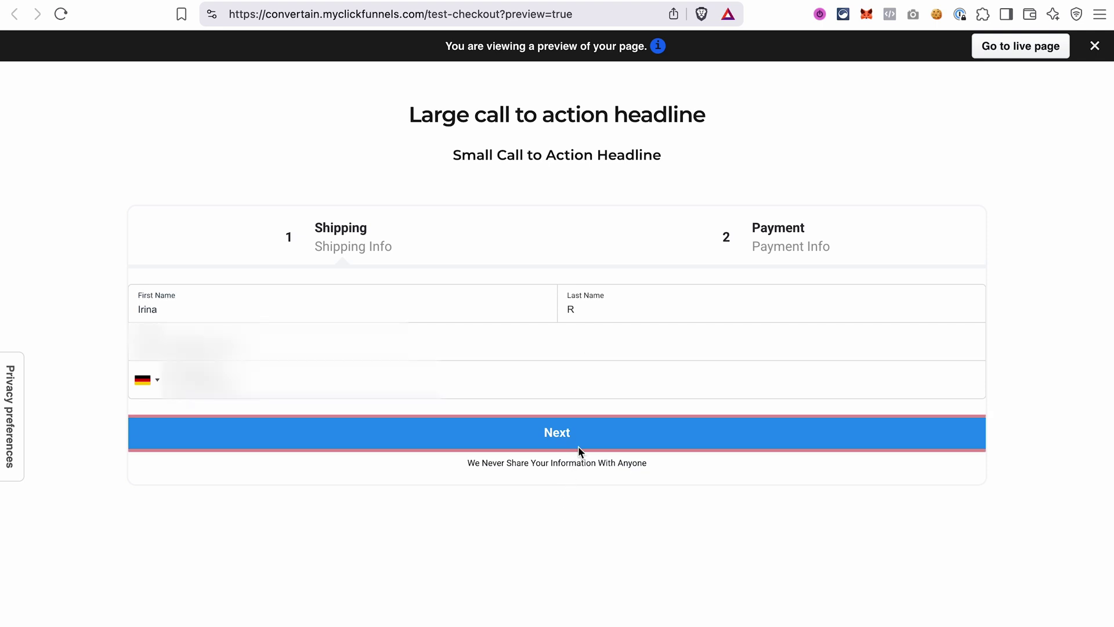
- Advance the previewed checkout to its Payment step and check the product, billing, card and order bump sections
{"action": "left_click", "coordinate": [578, 447]}
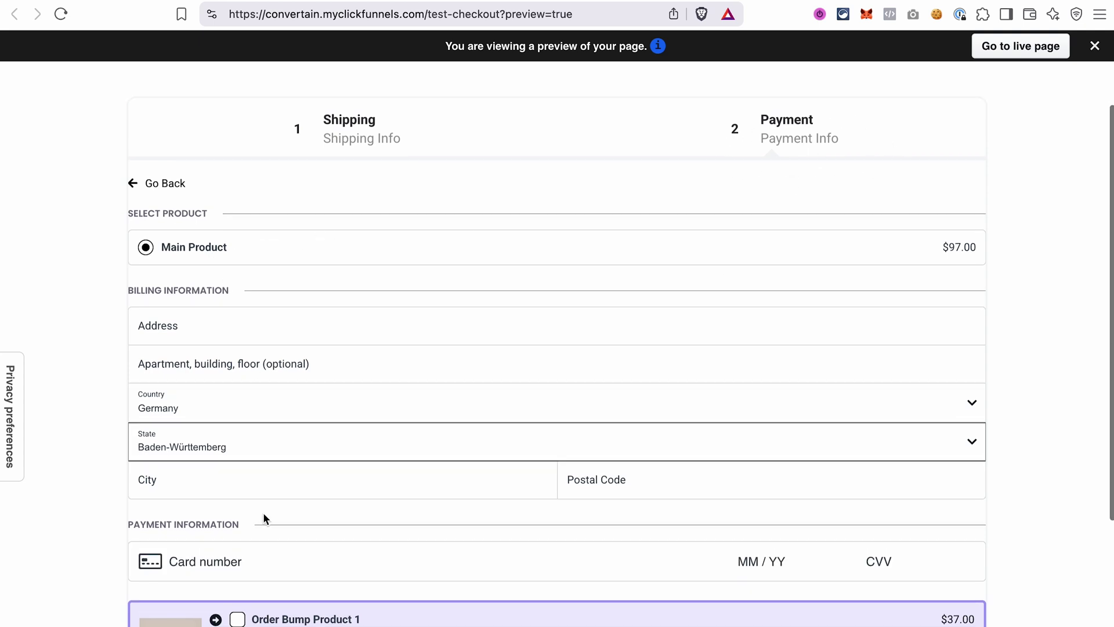
{"action": "scroll", "coordinate": [263, 513], "scroll_direction": "down", "scroll_amount": 5}
{"action": "scroll", "coordinate": [1037, 211], "scroll_direction": "up", "scroll_amount": 3}
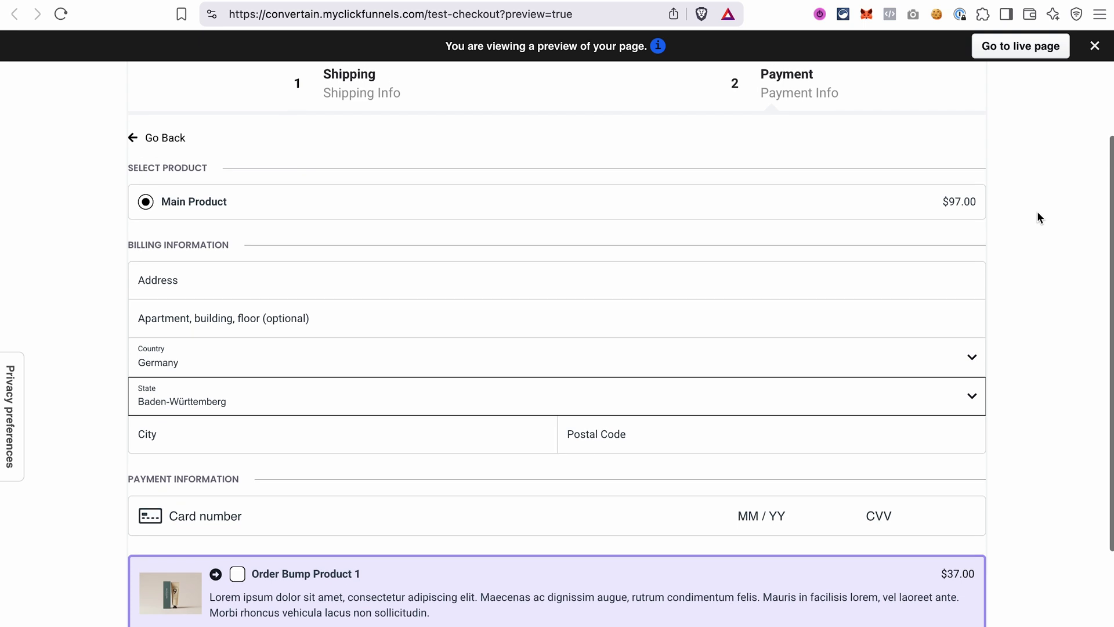